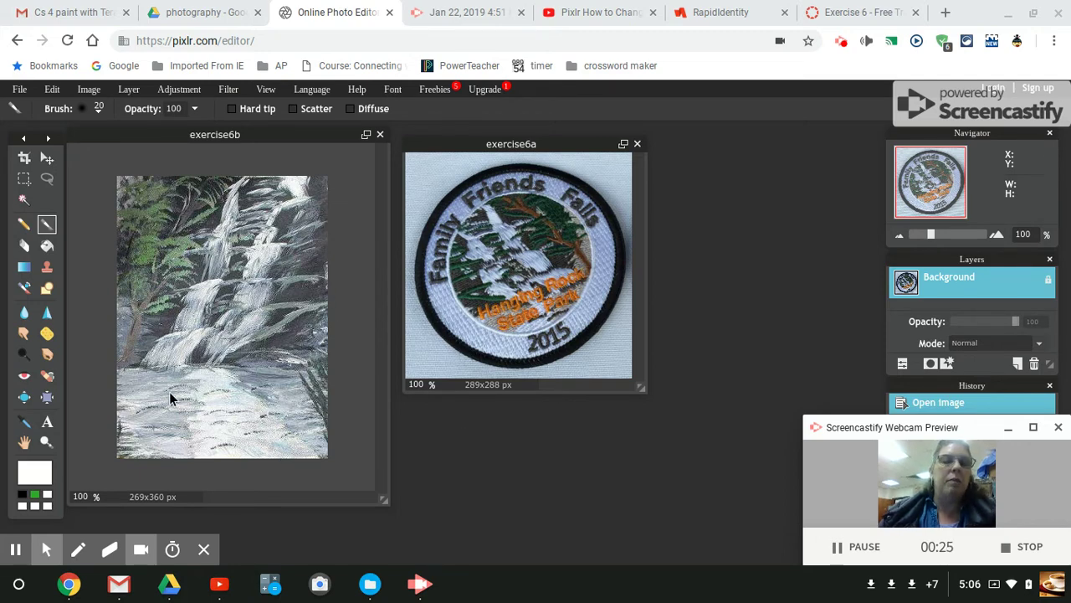
# Try a 200 px canvas height on the exercise6a badge, then undo it
pyautogui.click(46, 549)
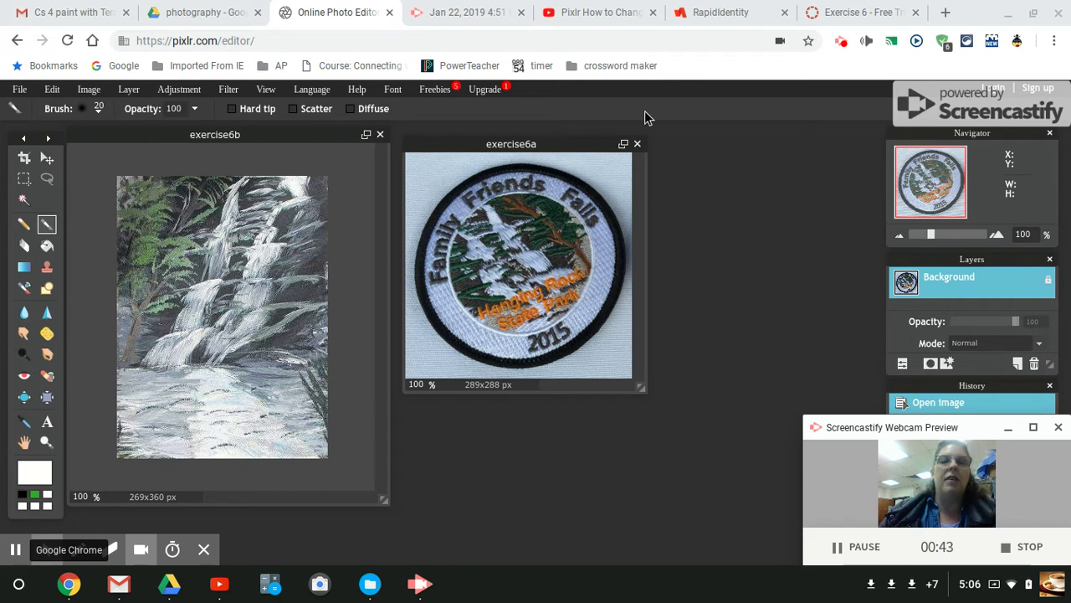
pyautogui.click(493, 139)
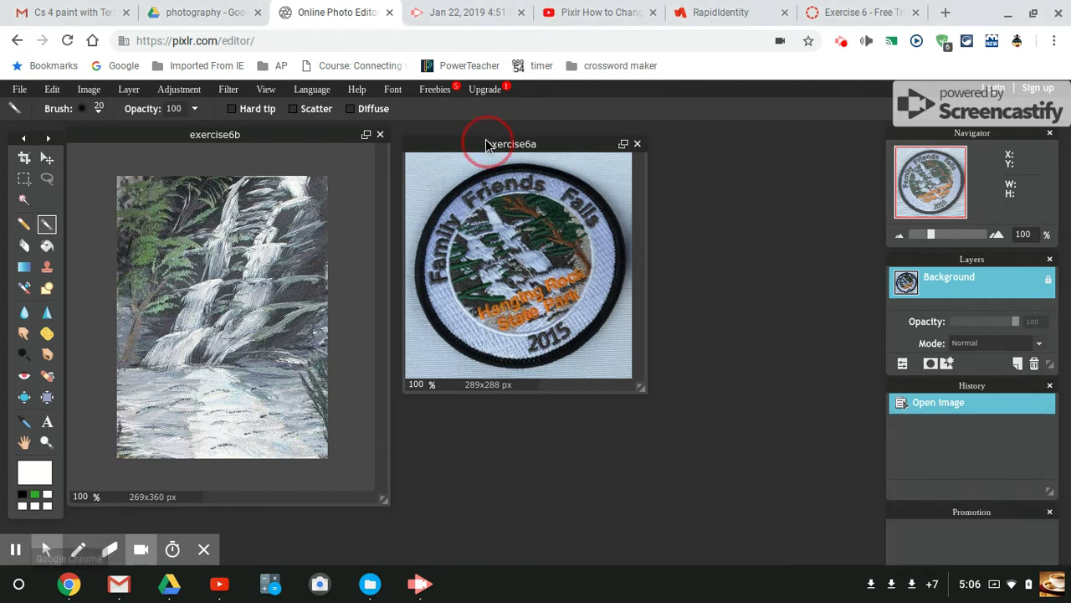
pyautogui.click(51, 92)
pyautogui.moveTo(89, 92)
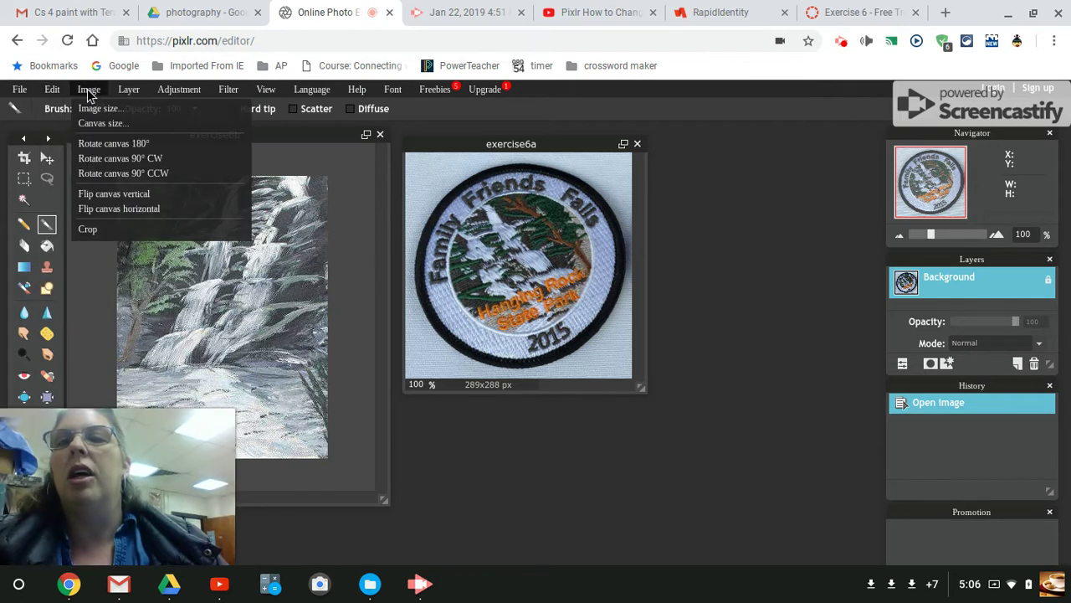
pyautogui.click(94, 122)
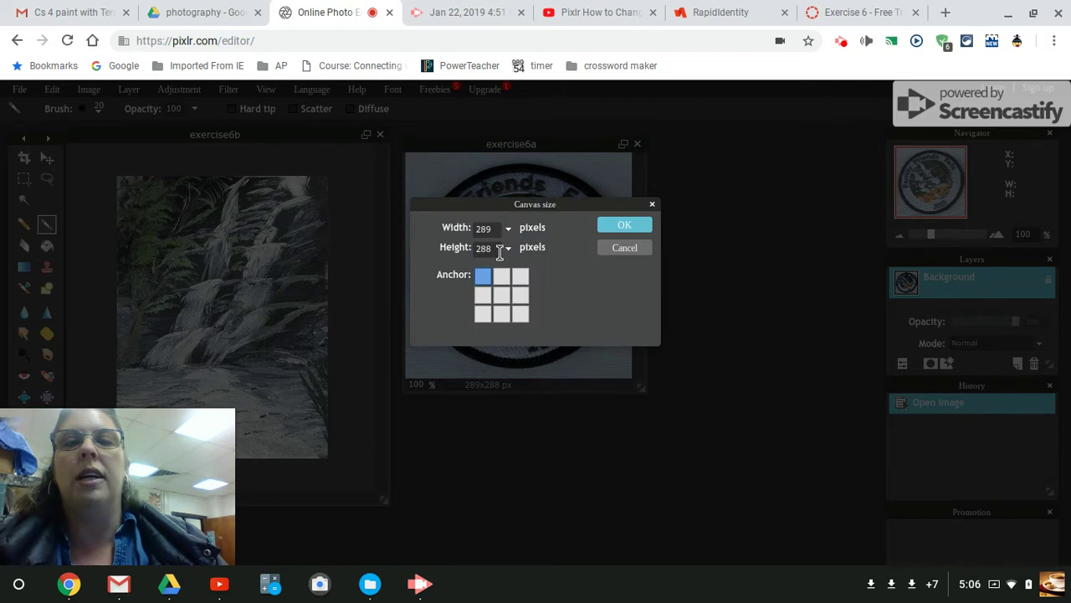
pyautogui.click(498, 248)
pyautogui.click(391, 232)
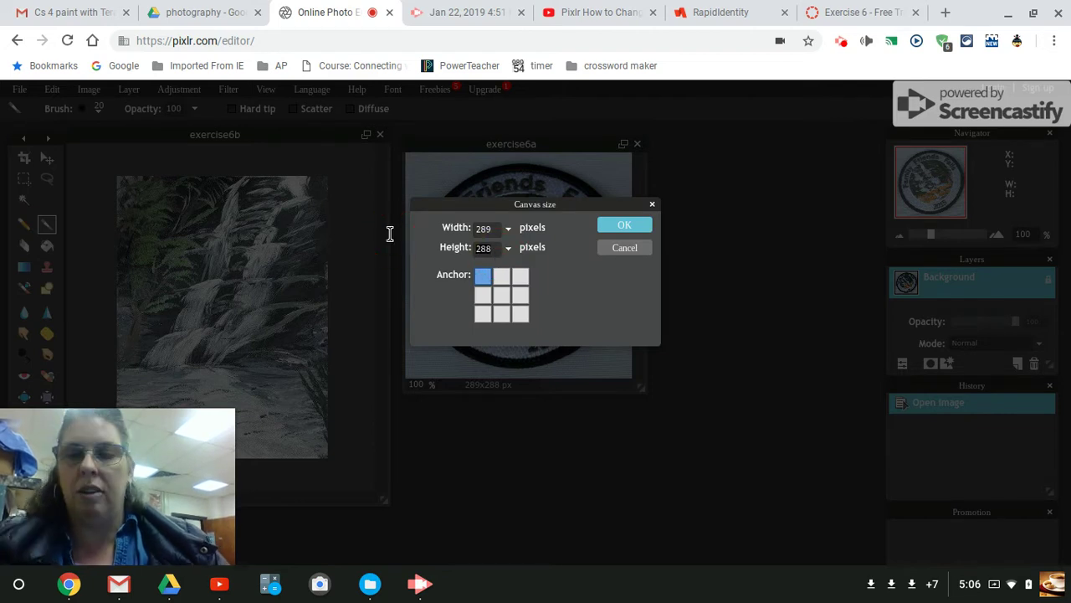
pyautogui.press('BackSpace')
pyautogui.press('BackSpace')
pyautogui.press('BackSpace')
pyautogui.write('200')
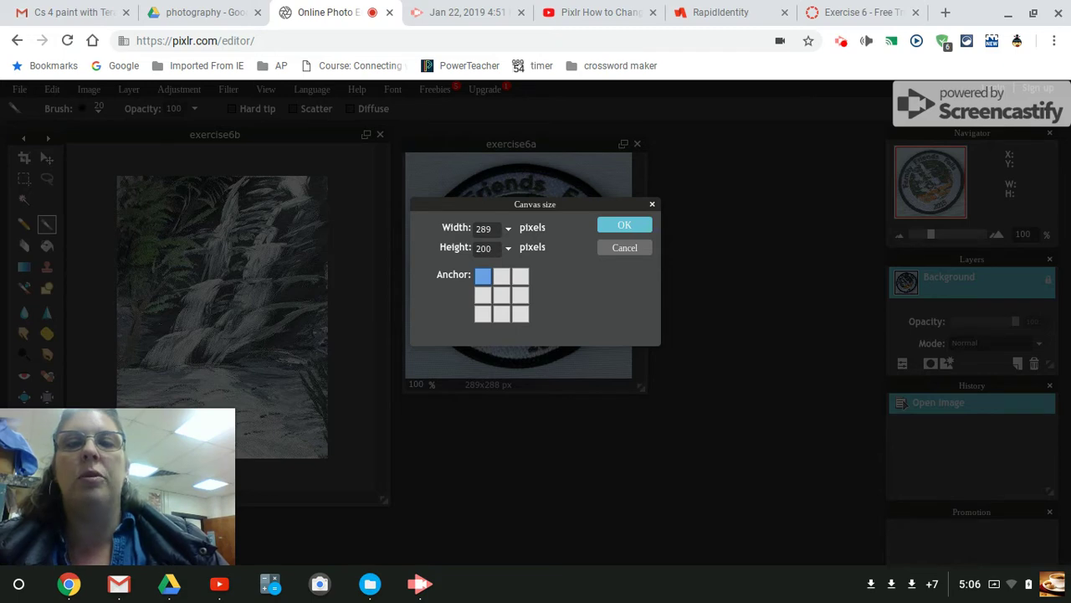
pyautogui.press('Return')
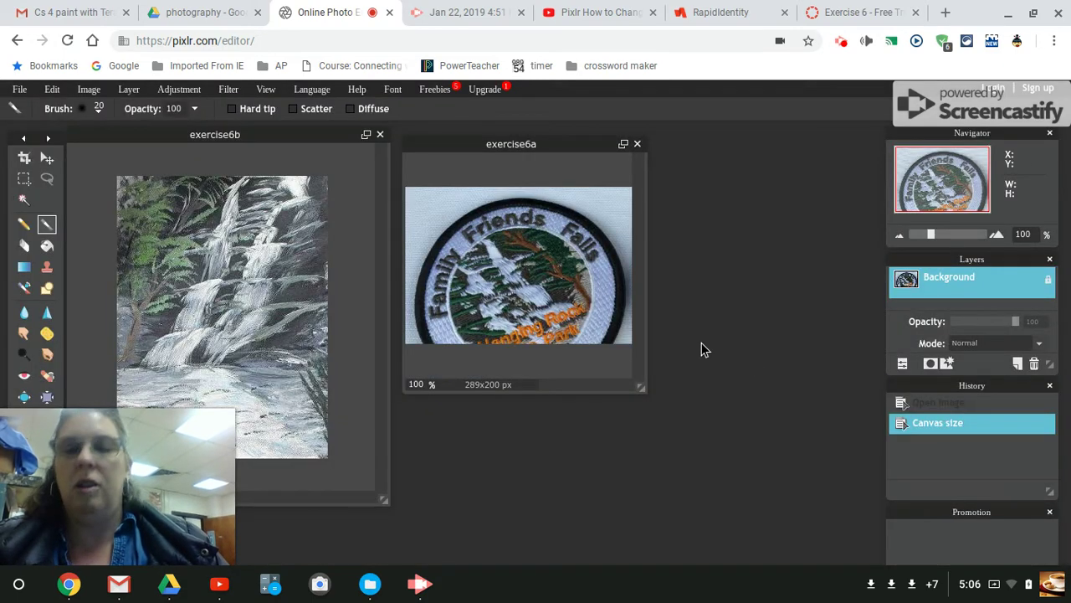
pyautogui.hotkey('ctrl', 'z')
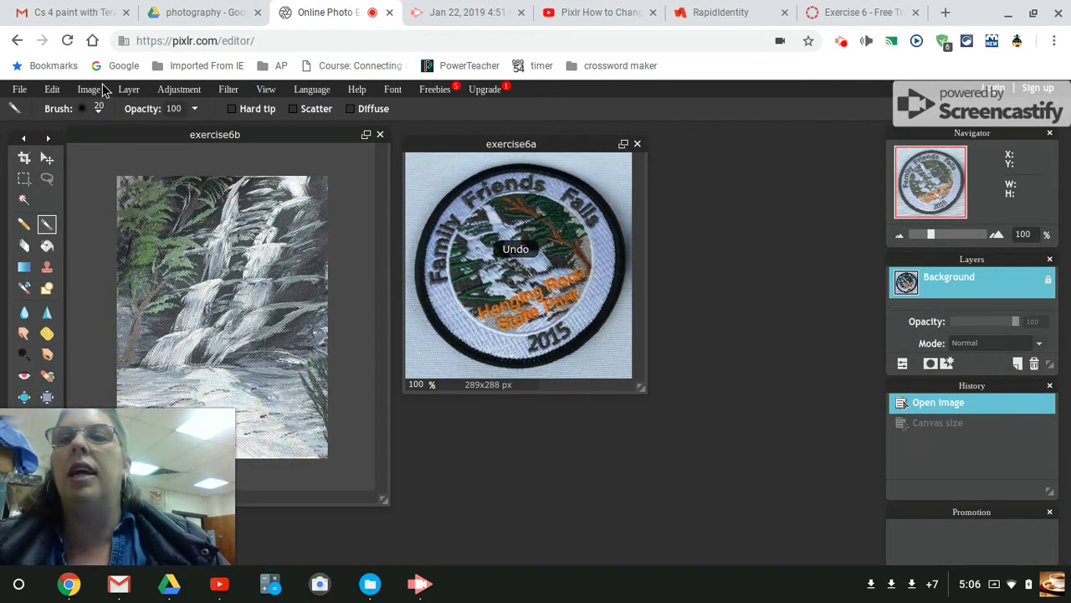
# Resize the badge image to 201×200 px with proportions constrained
pyautogui.click(90, 89)
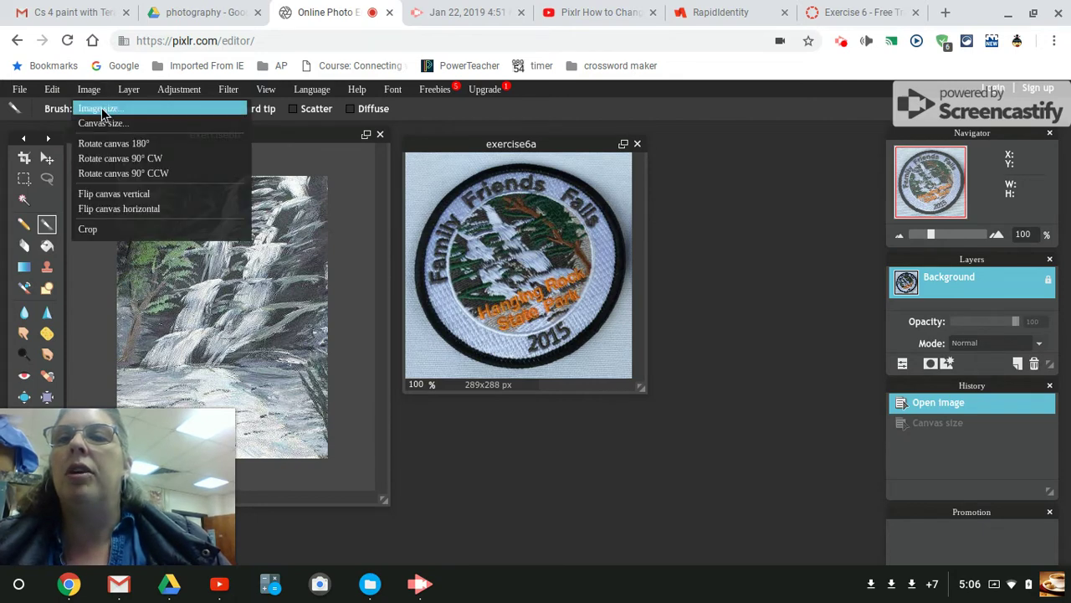
pyautogui.click(101, 108)
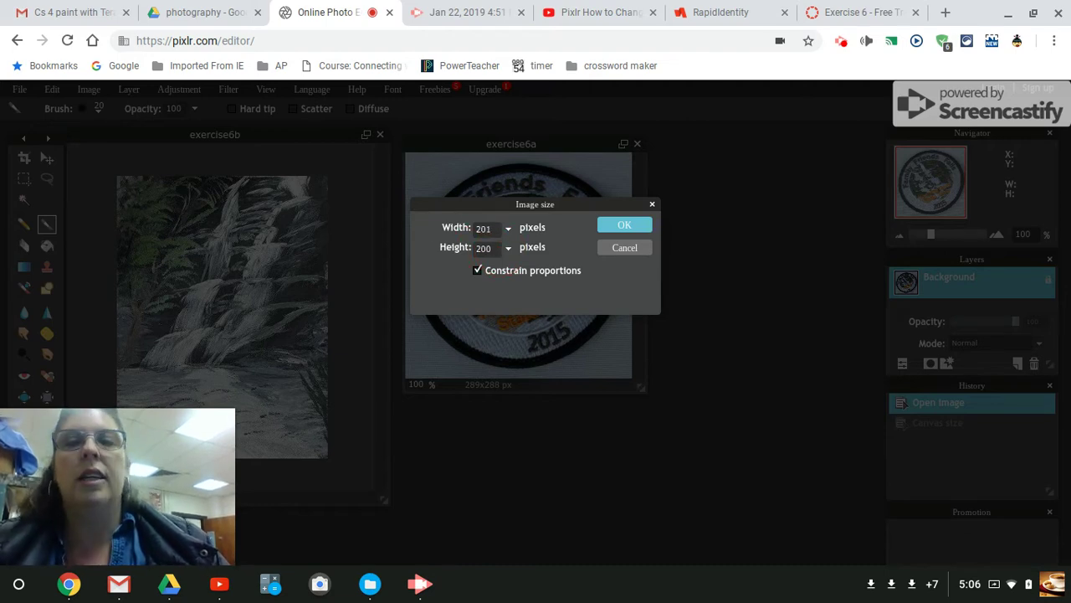
pyautogui.press('Return')
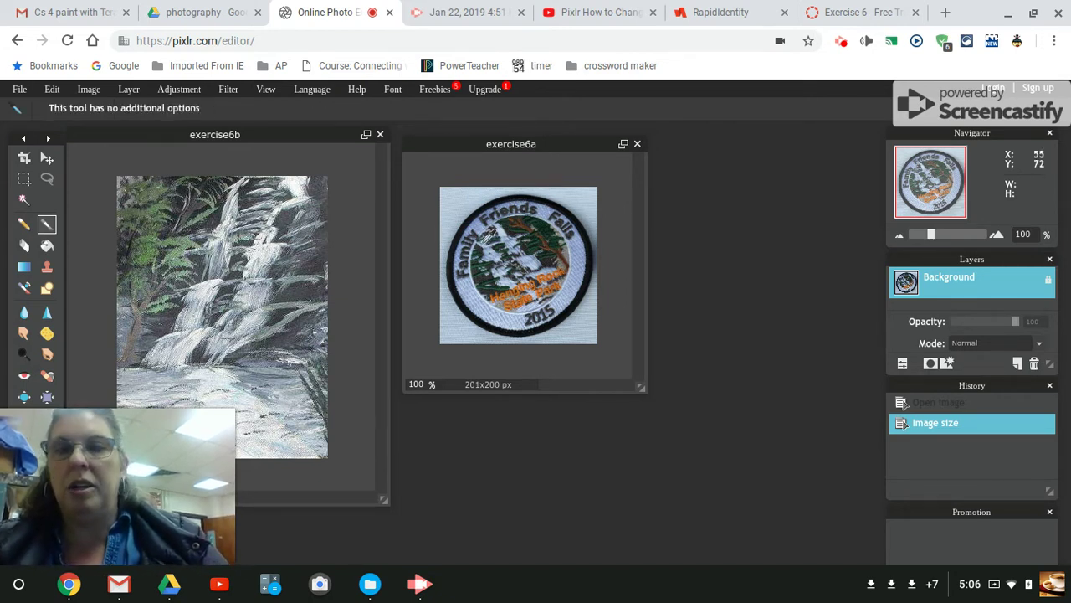
# Copy the whole exercise6a badge and paste it into the exercise6b waterfall painting
pyautogui.hotkey('ctrl', 'a')
pyautogui.hotkey('ctrl', 'c')
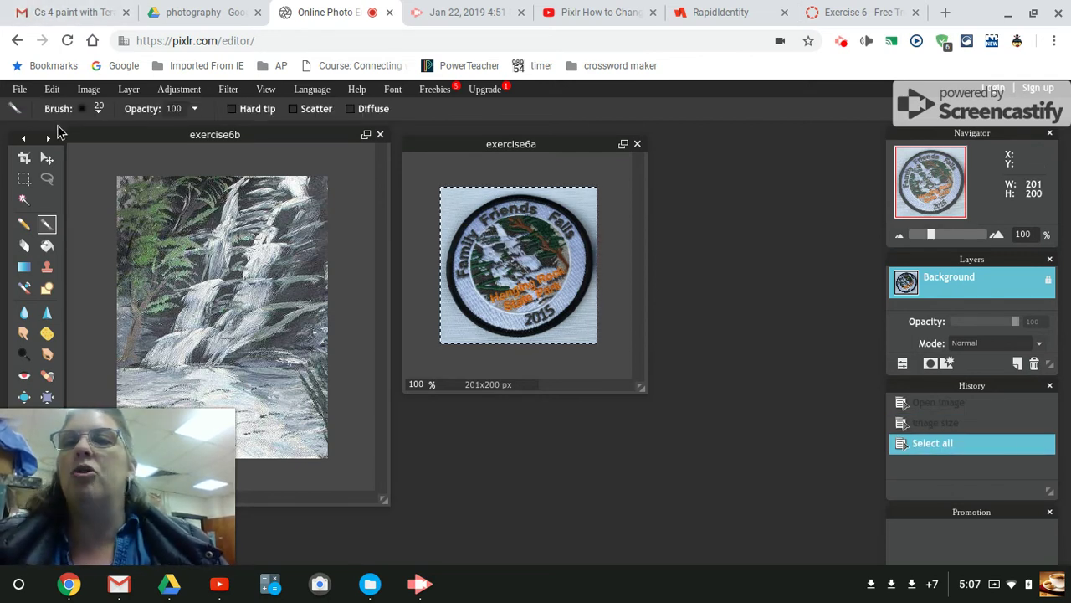
pyautogui.click(54, 93)
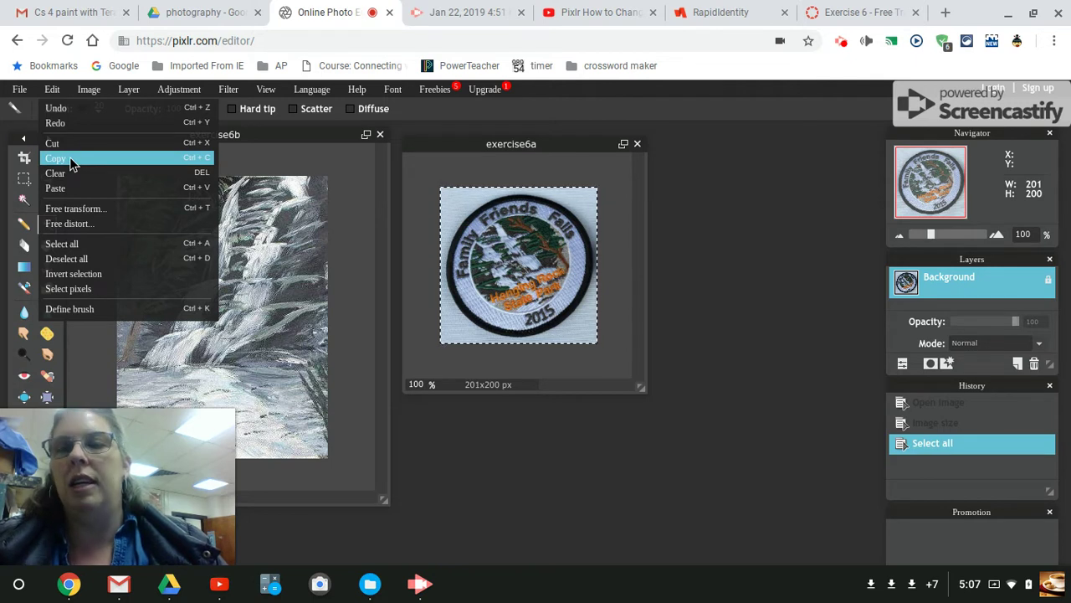
pyautogui.click(328, 165)
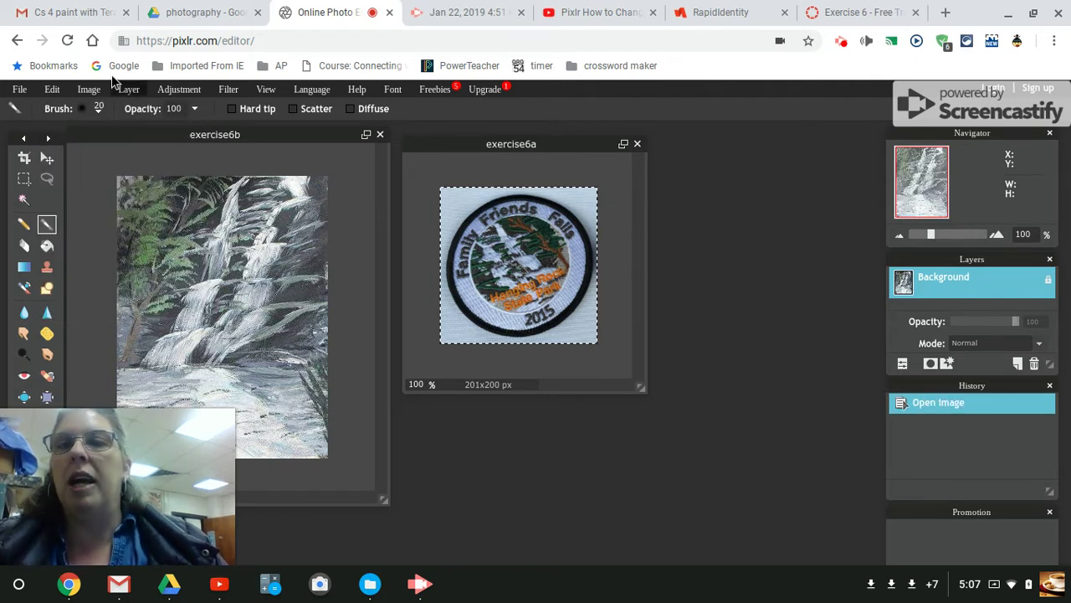
pyautogui.click(51, 90)
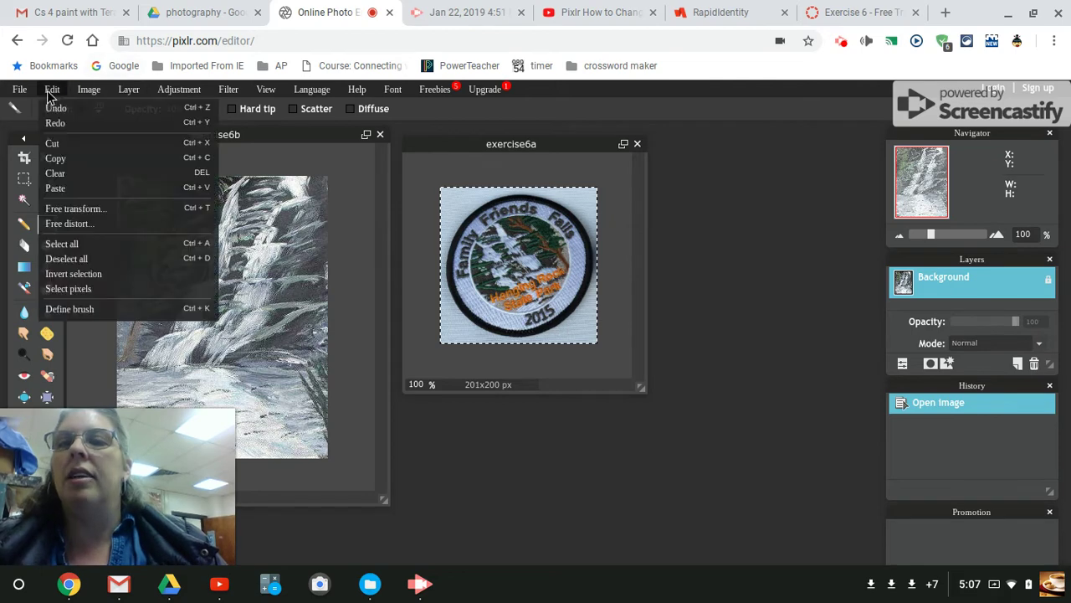
pyautogui.click(102, 192)
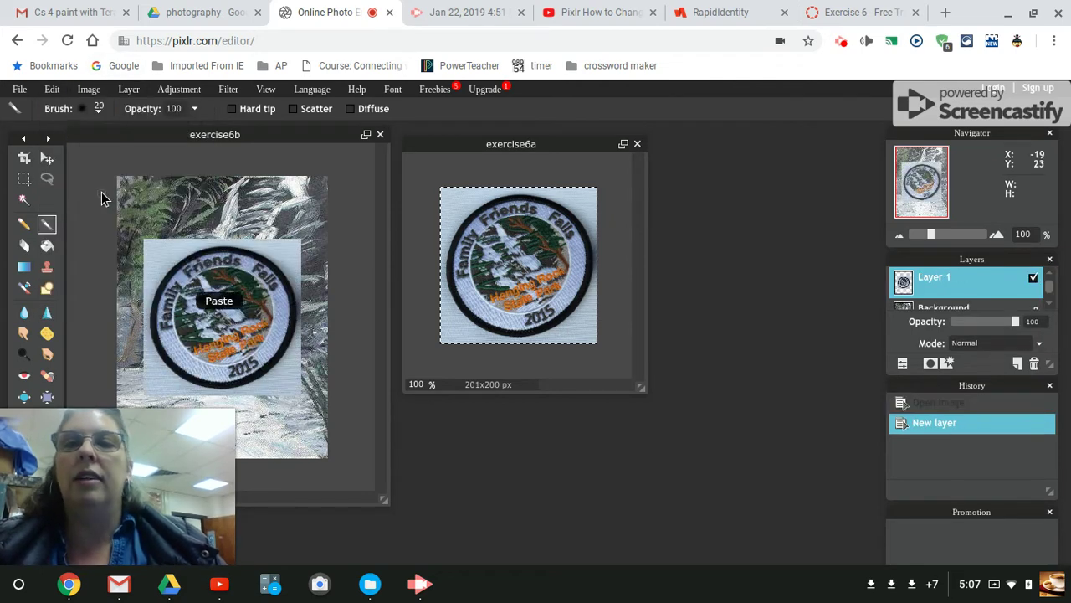
# Enlarge the waterfall window and resize the Layers panel to show Background
pyautogui.moveTo(386, 499); pyautogui.dragTo(737, 545)
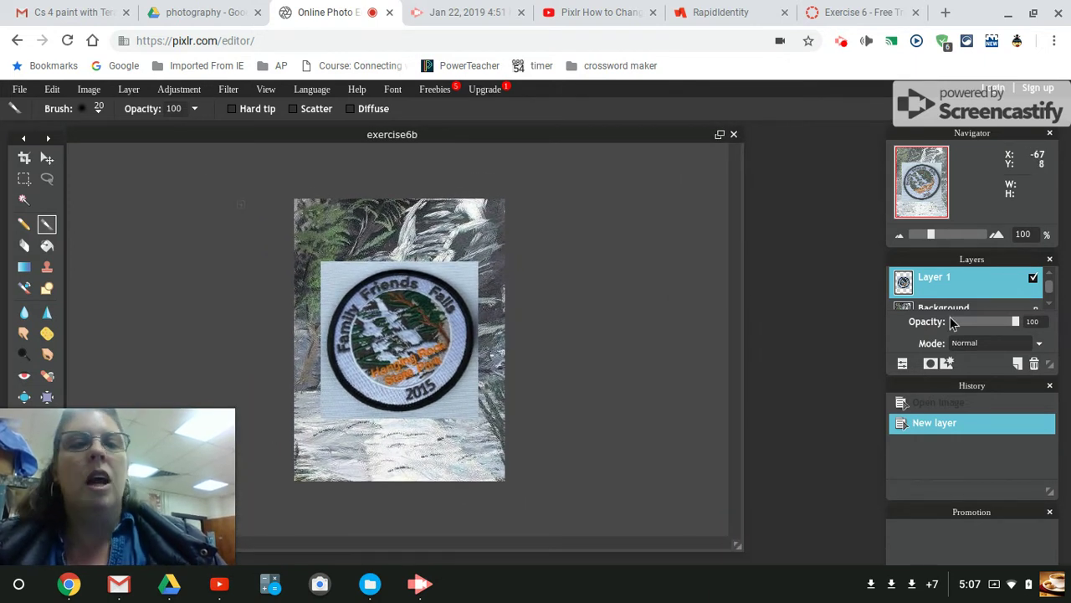
pyautogui.moveTo(926, 259); pyautogui.dragTo(862, 254)
pyautogui.moveTo(986, 359); pyautogui.dragTo(956, 368)
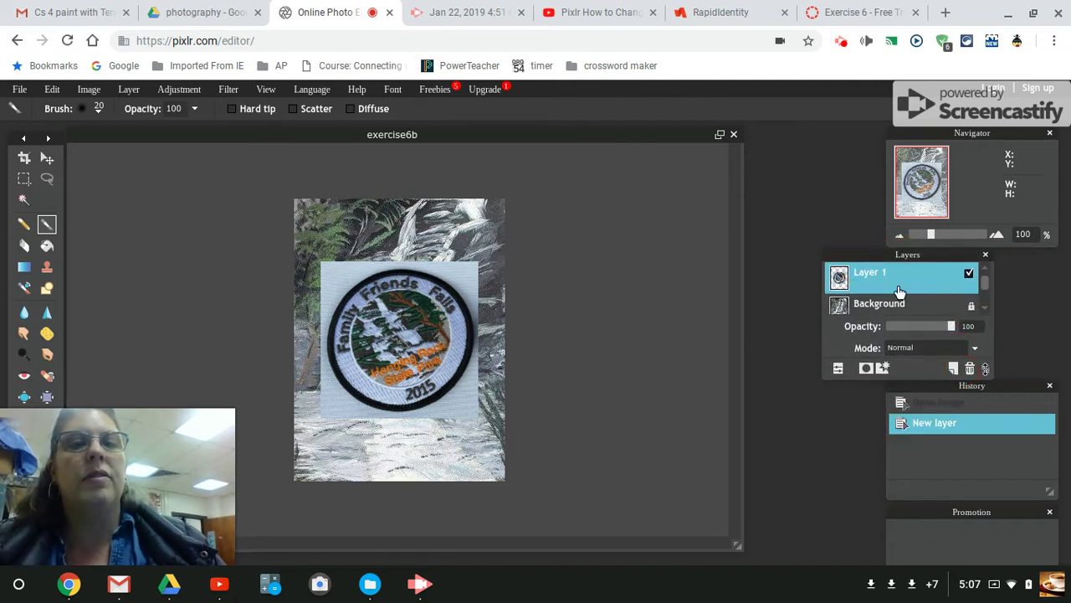
pyautogui.click(970, 273)
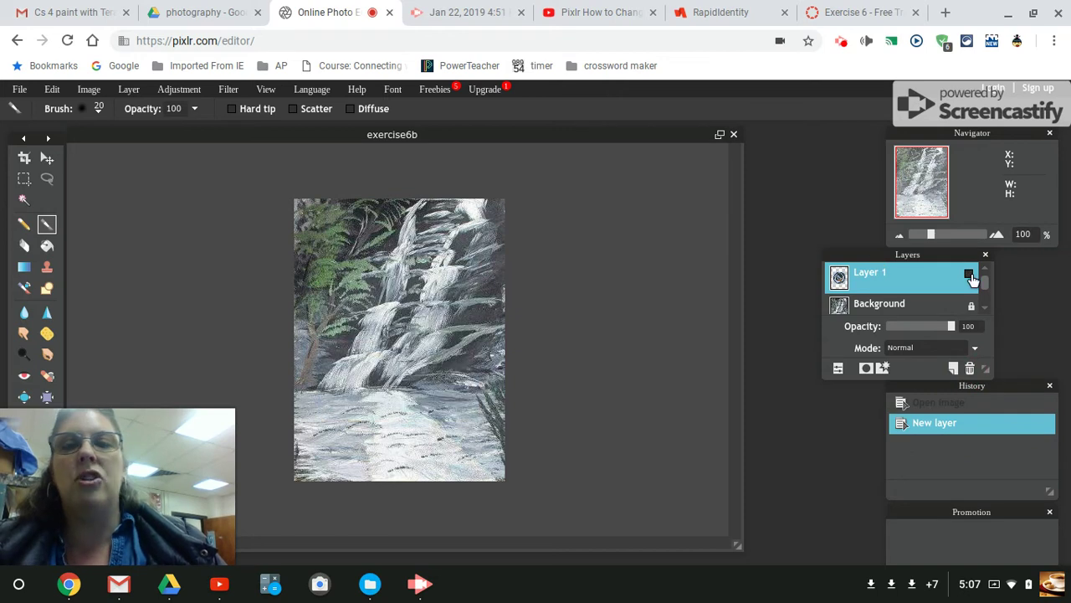
pyautogui.click(969, 274)
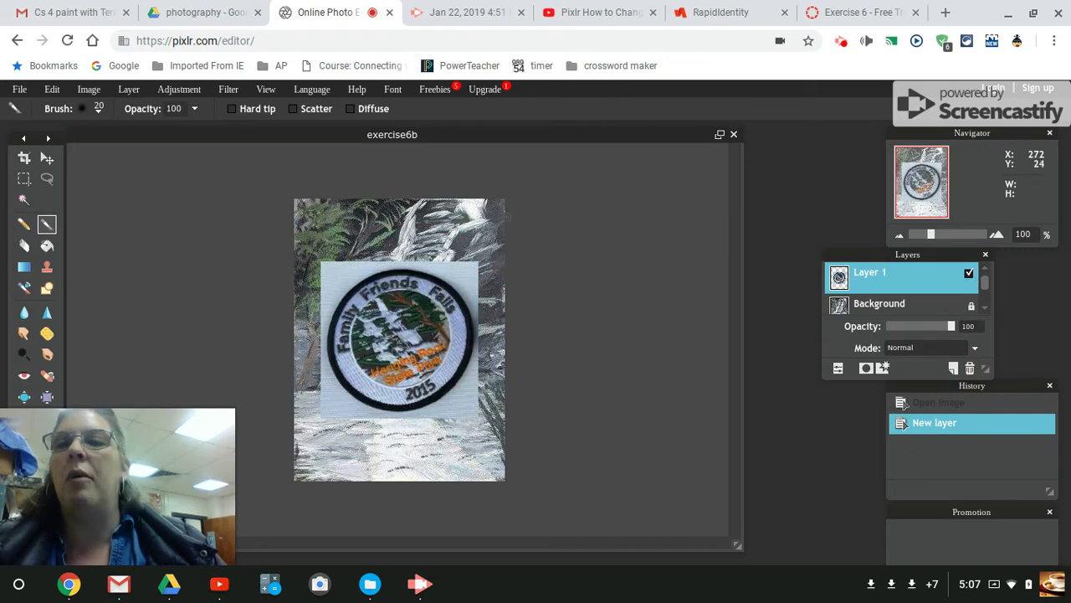
# Move the badge layer toward the painting's lower-right corner
pyautogui.click(47, 158)
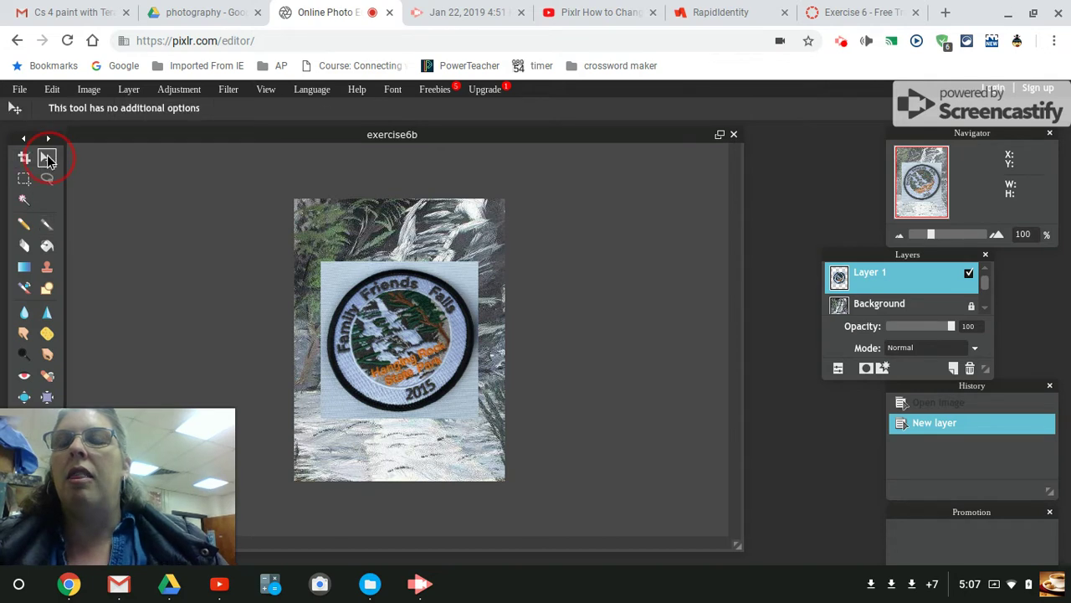
pyautogui.moveTo(391, 326); pyautogui.dragTo(410, 387)
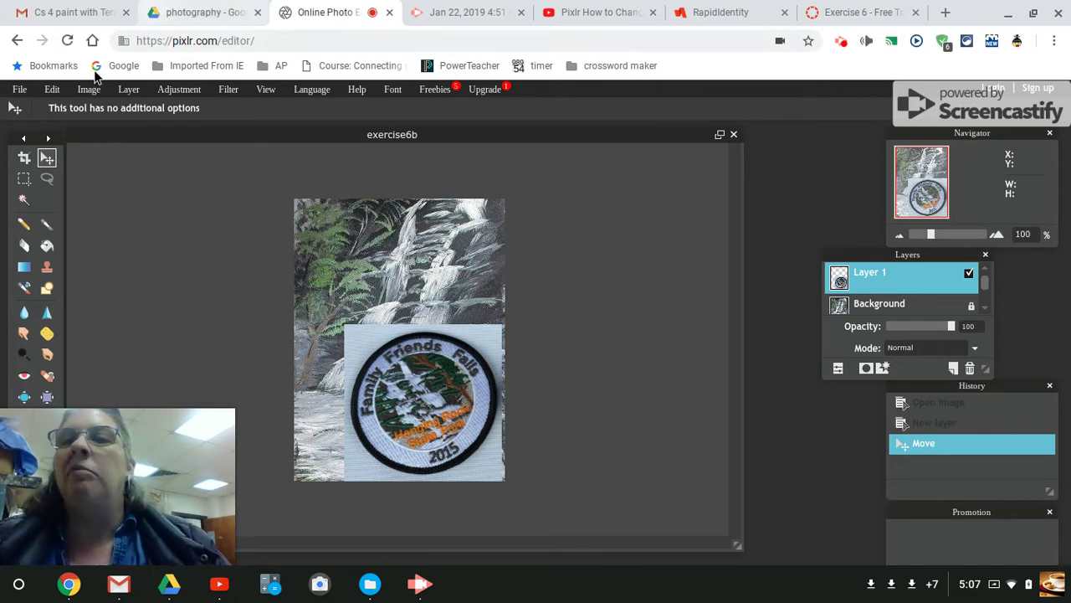
pyautogui.click(54, 90)
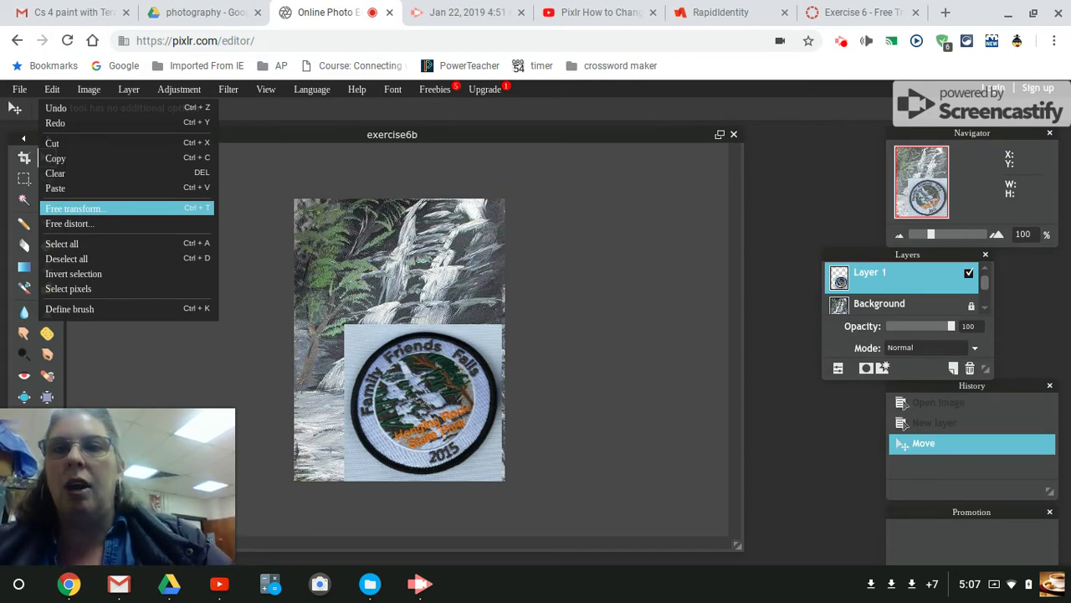
# Rotate the badge patch clockwise with Free transform and apply the rotation
pyautogui.click(80, 208)
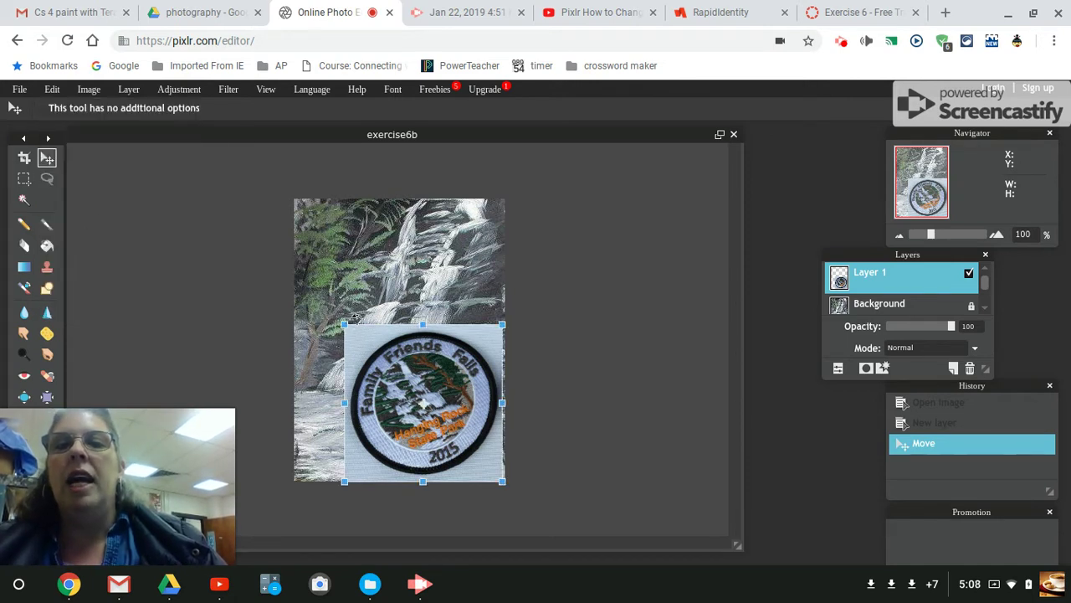
pyautogui.click(46, 90)
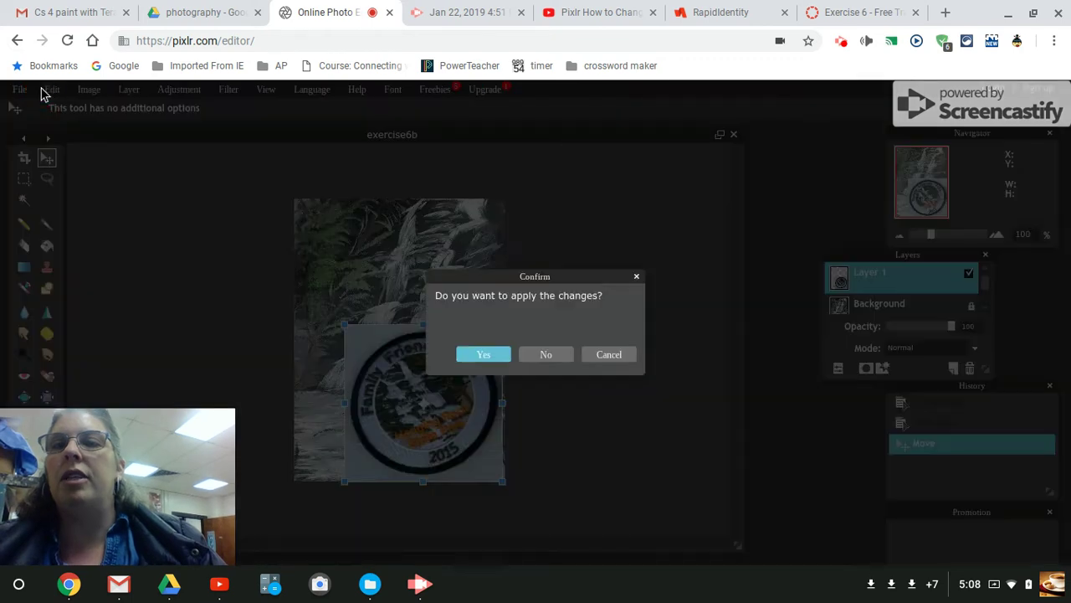
pyautogui.click(609, 358)
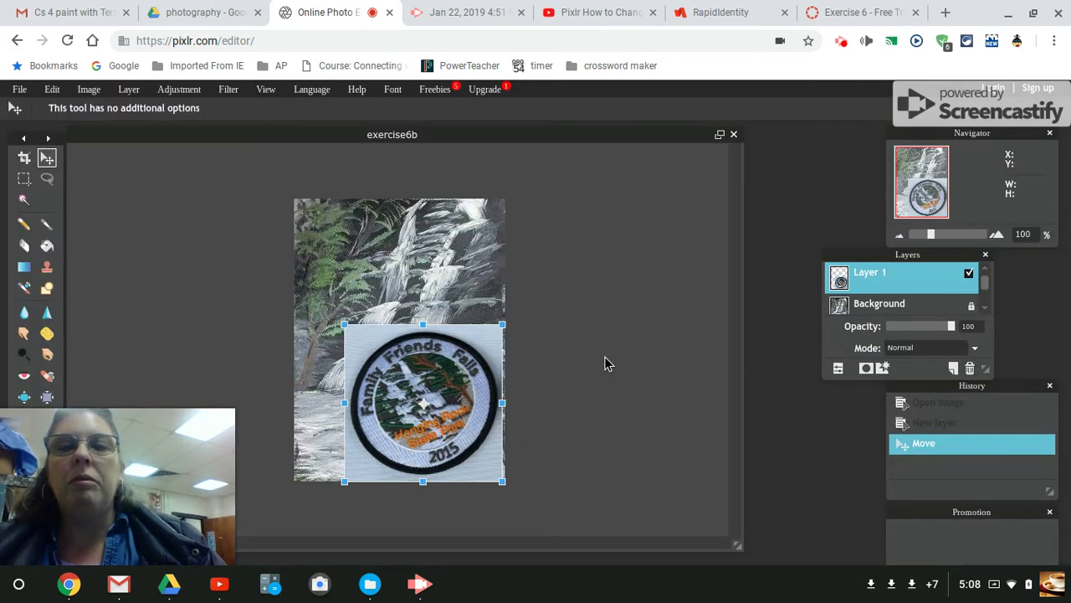
pyautogui.click(343, 325)
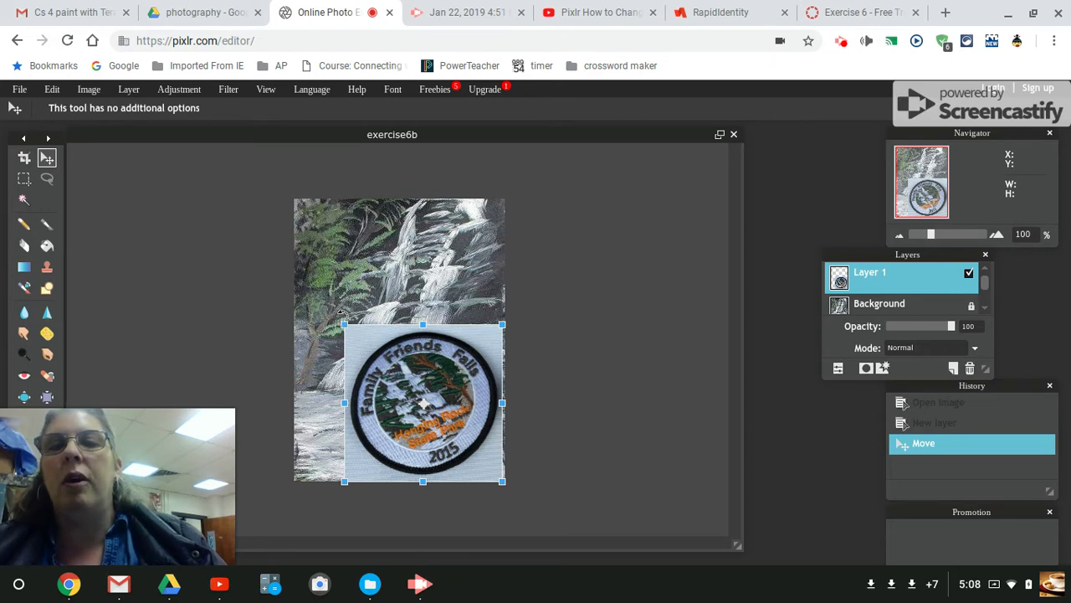
pyautogui.click(341, 313)
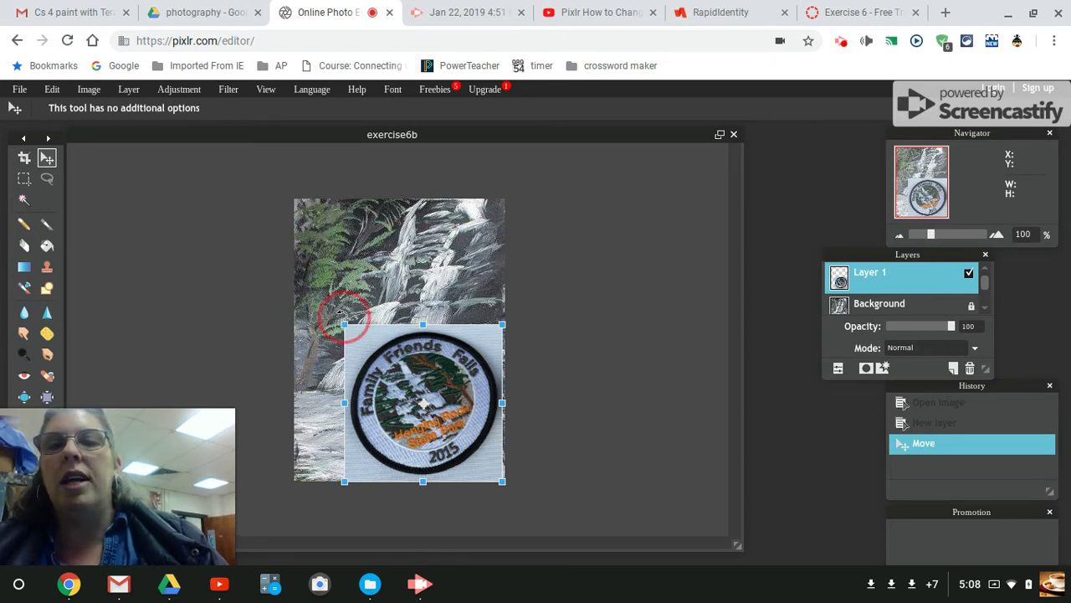
pyautogui.moveTo(341, 310)
pyautogui.mouseDown()
pyautogui.moveTo(365, 303)
pyautogui.moveTo(352, 304)
pyautogui.moveTo(357, 296)
pyautogui.mouseUp()
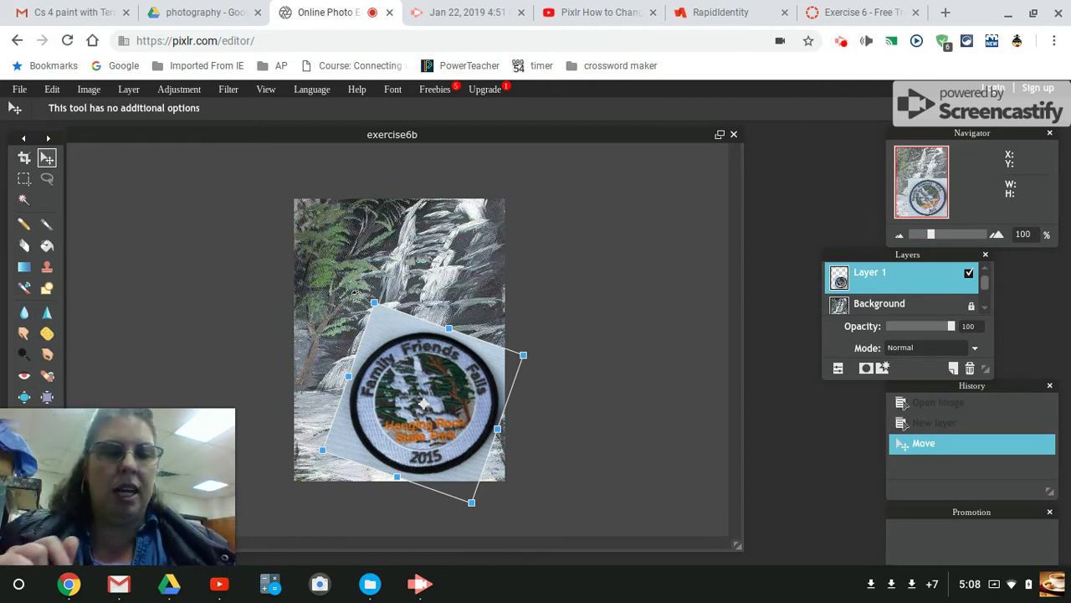
pyautogui.press('Return')
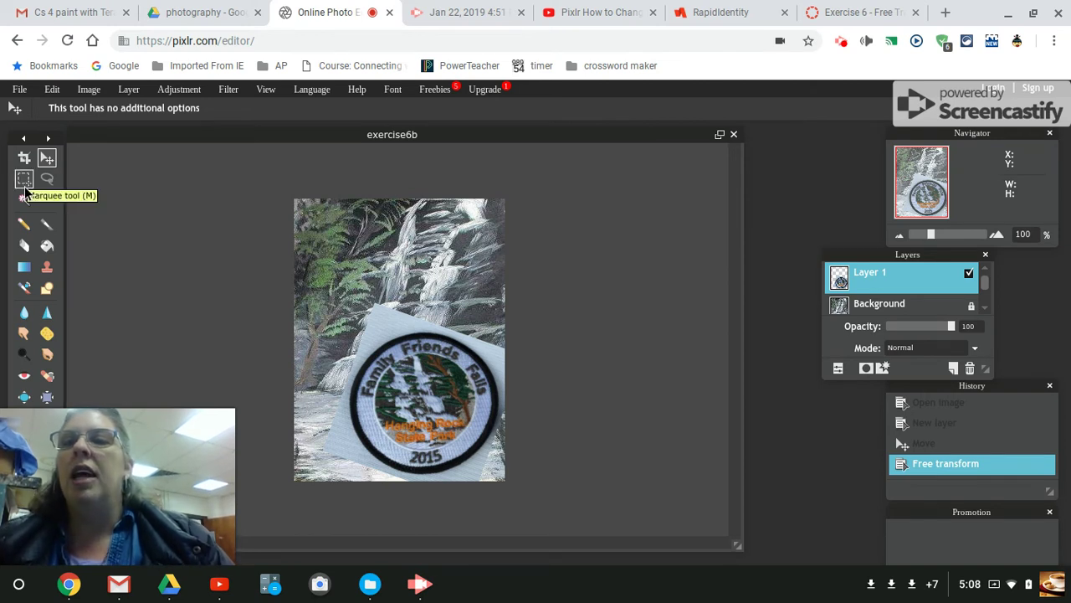
# Select the white fabric around the badge with the Magic Wand and delete it
pyautogui.click(25, 200)
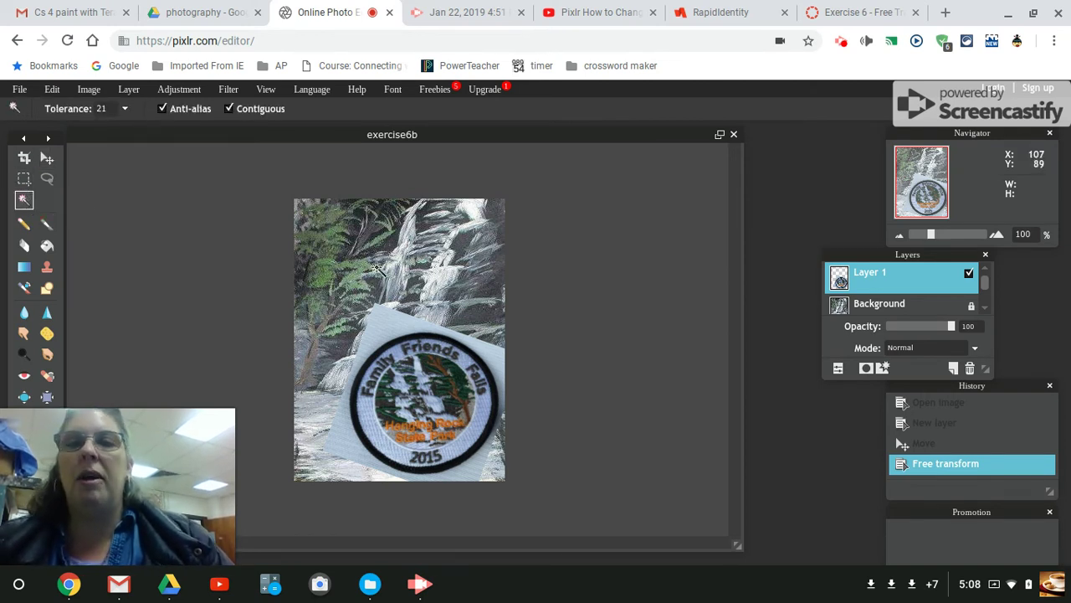
pyautogui.click(386, 330)
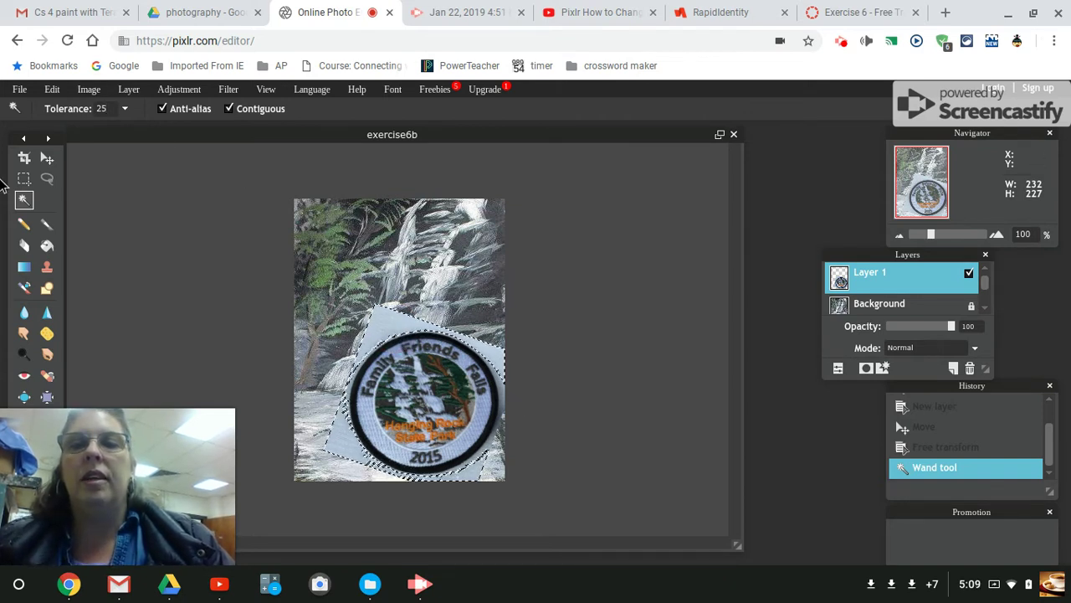
pyautogui.click(51, 89)
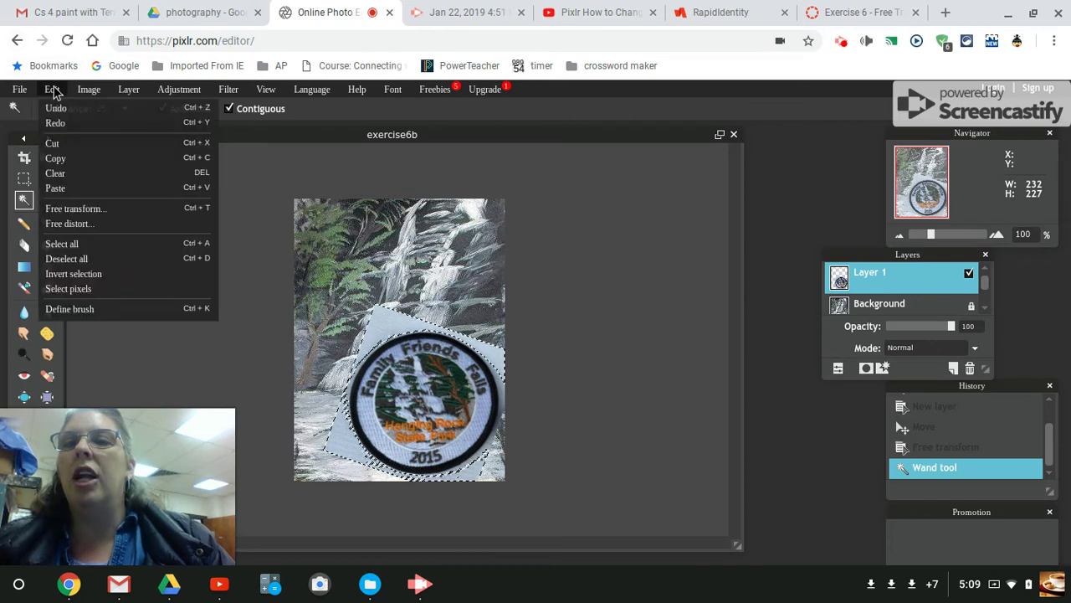
pyautogui.click(77, 258)
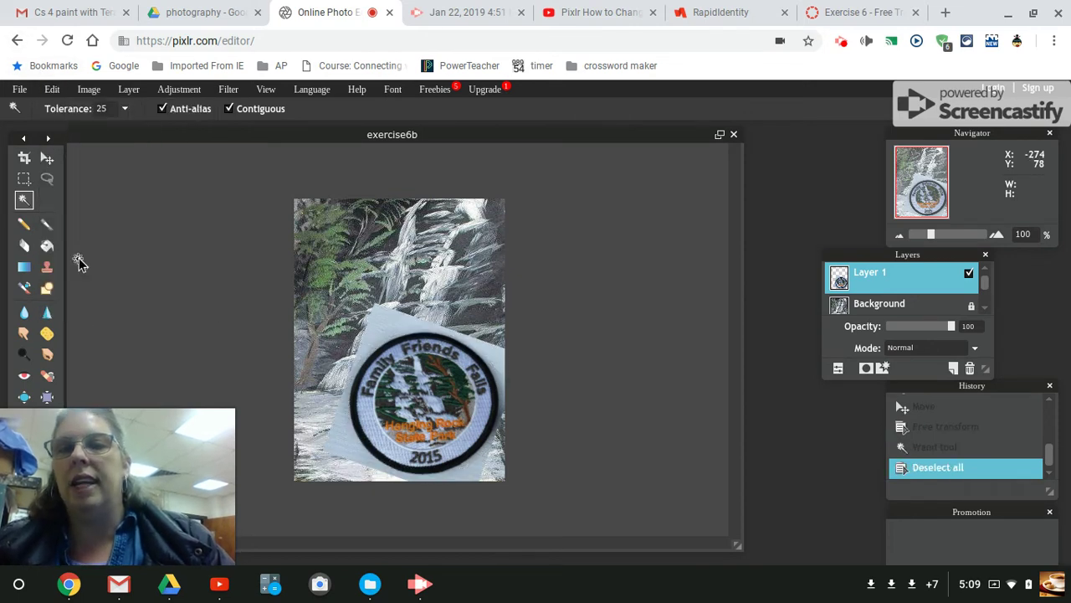
pyautogui.click(383, 337)
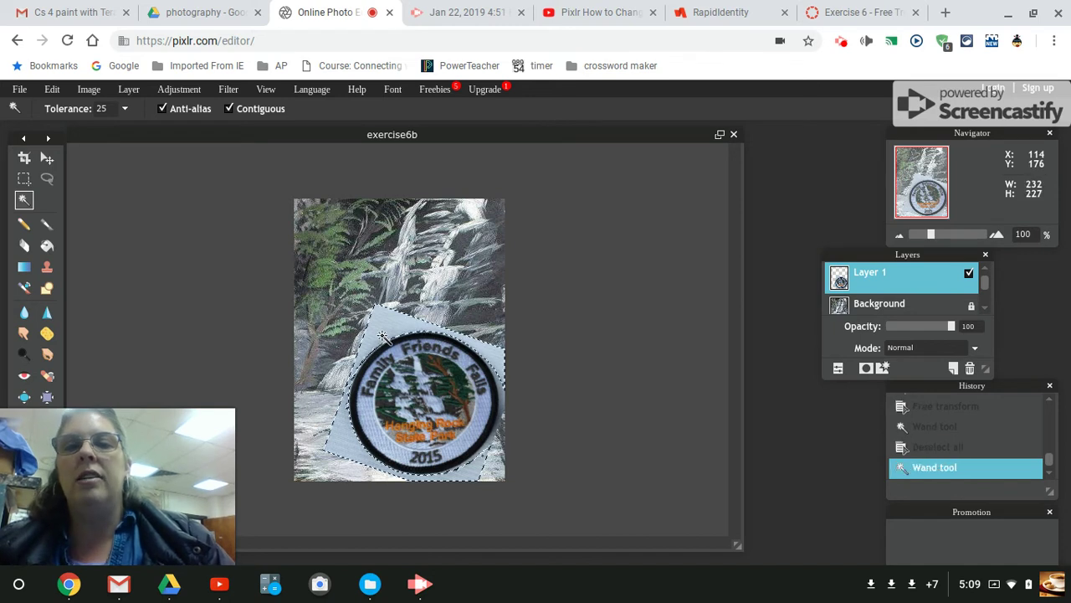
pyautogui.click(500, 400)
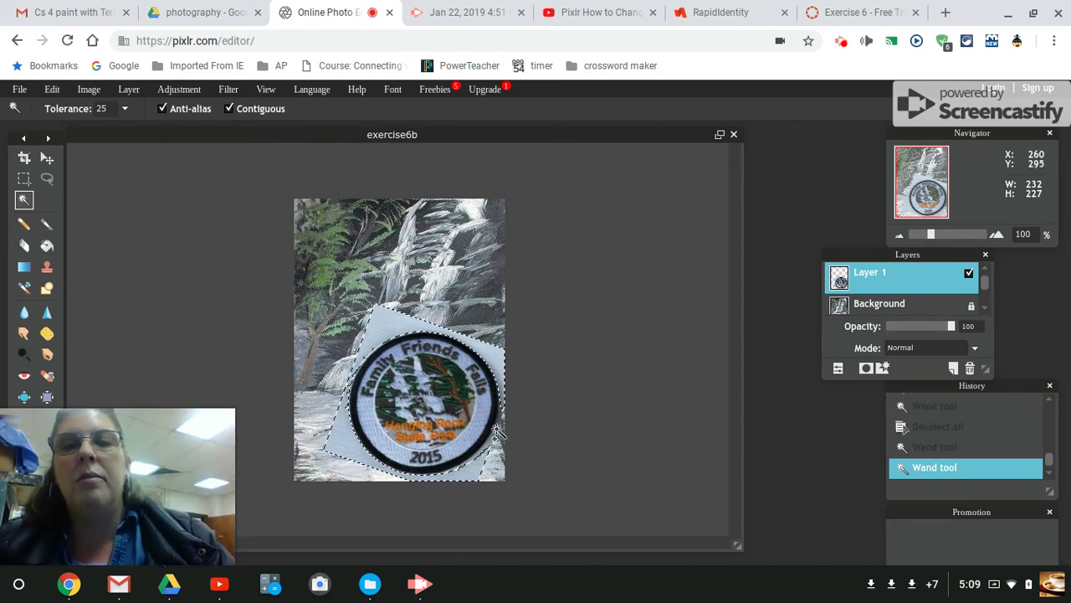
pyautogui.click(495, 436)
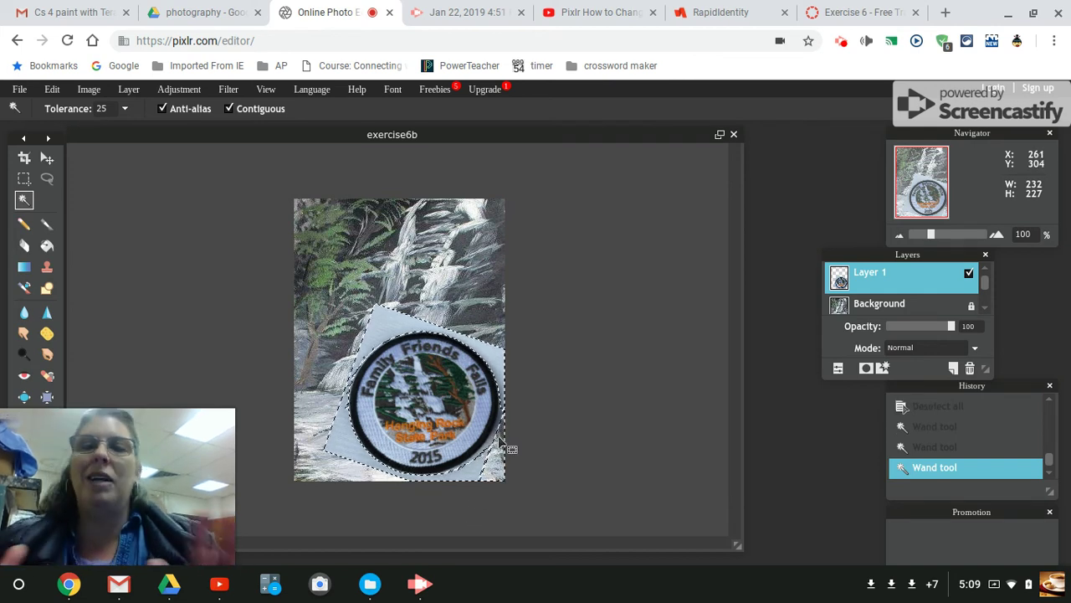
pyautogui.press('Delete')
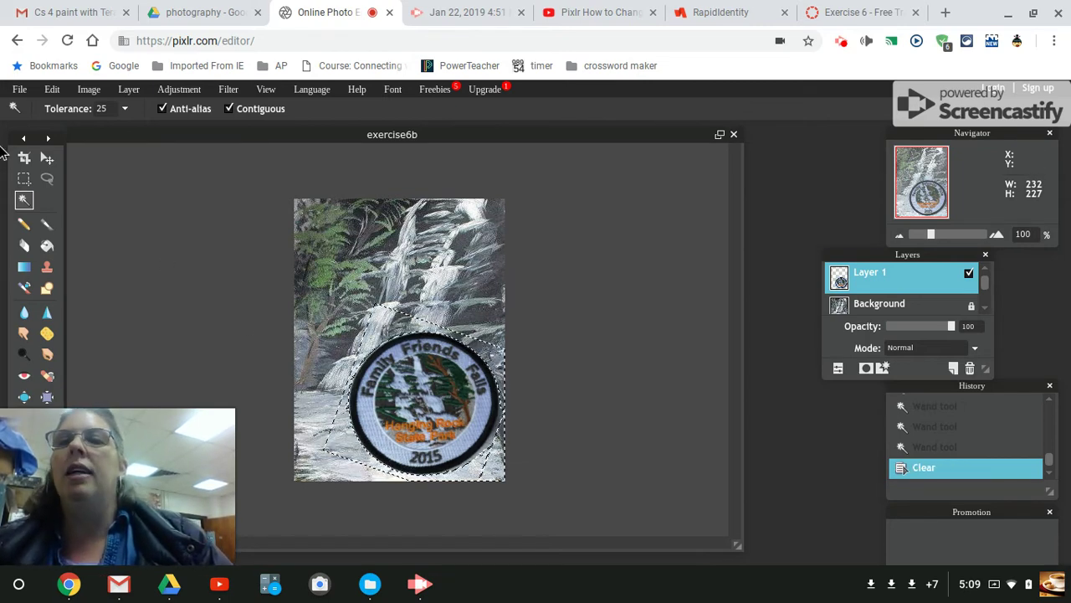
# Deselect all and zoom in to check the badge edges, toggling Layer 1 visibility
pyautogui.click(52, 92)
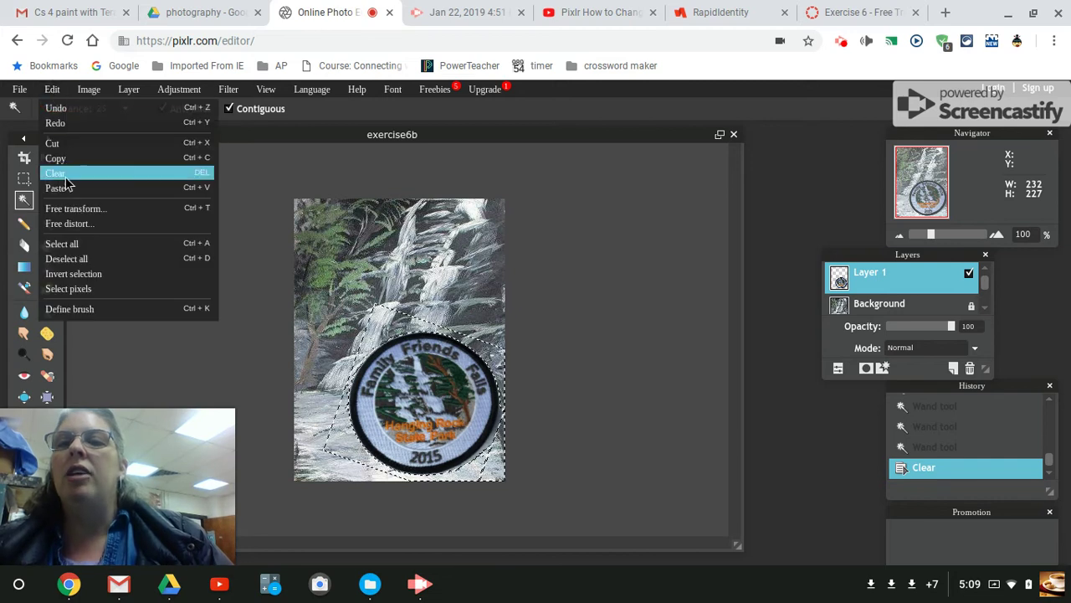
pyautogui.click(67, 259)
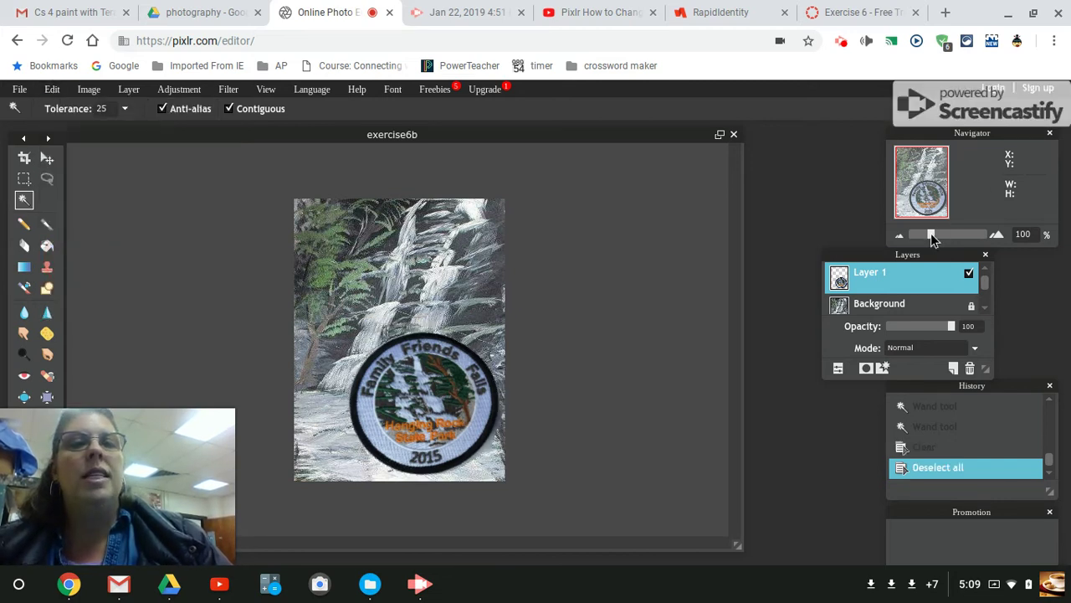
pyautogui.moveTo(931, 232); pyautogui.dragTo(945, 235)
pyautogui.click(969, 274)
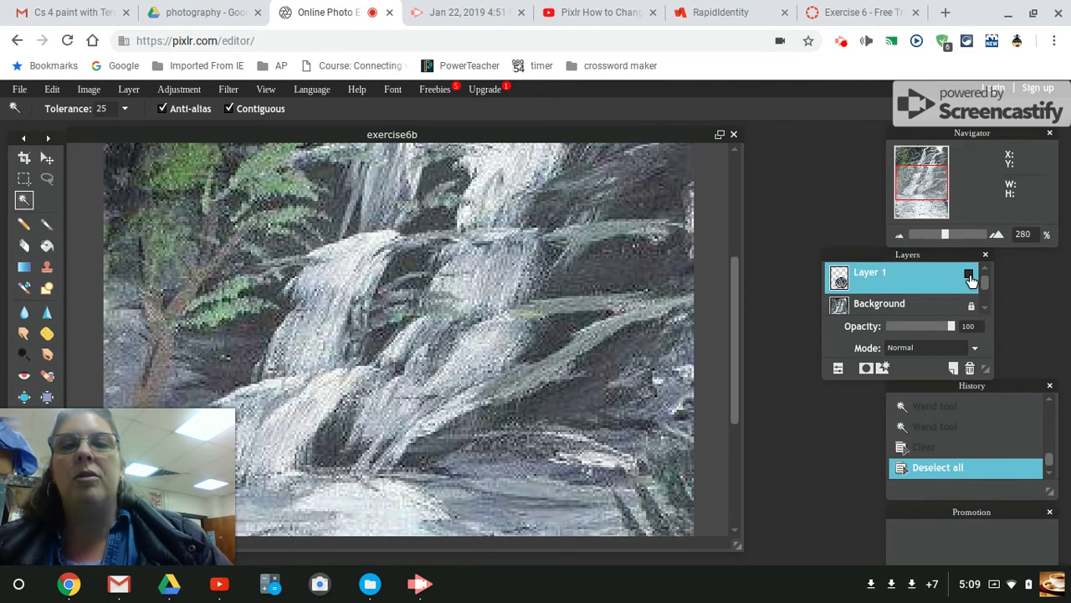
pyautogui.click(970, 275)
pyautogui.click(969, 274)
pyautogui.click(969, 275)
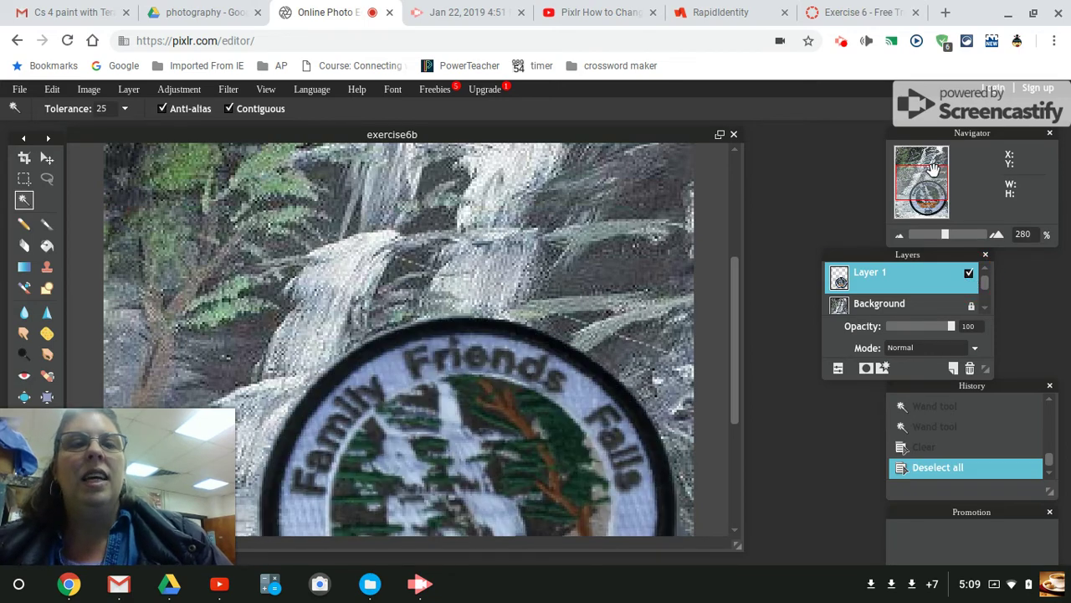
pyautogui.moveTo(933, 170)
pyautogui.mouseDown()
pyautogui.moveTo(936, 190)
pyautogui.moveTo(925, 175)
pyautogui.mouseUp()
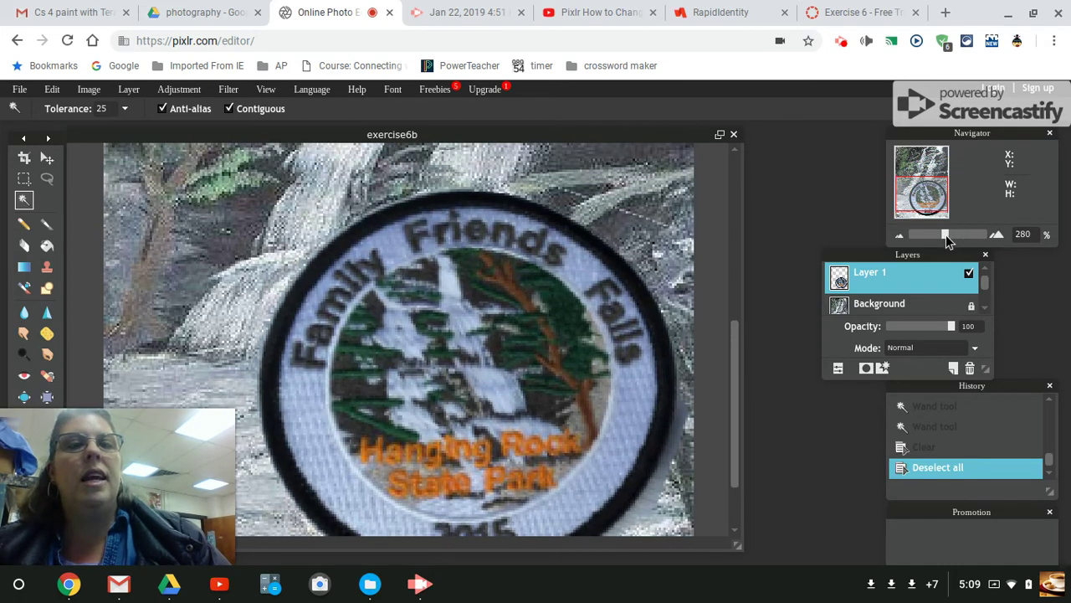
pyautogui.moveTo(946, 238); pyautogui.dragTo(947, 237)
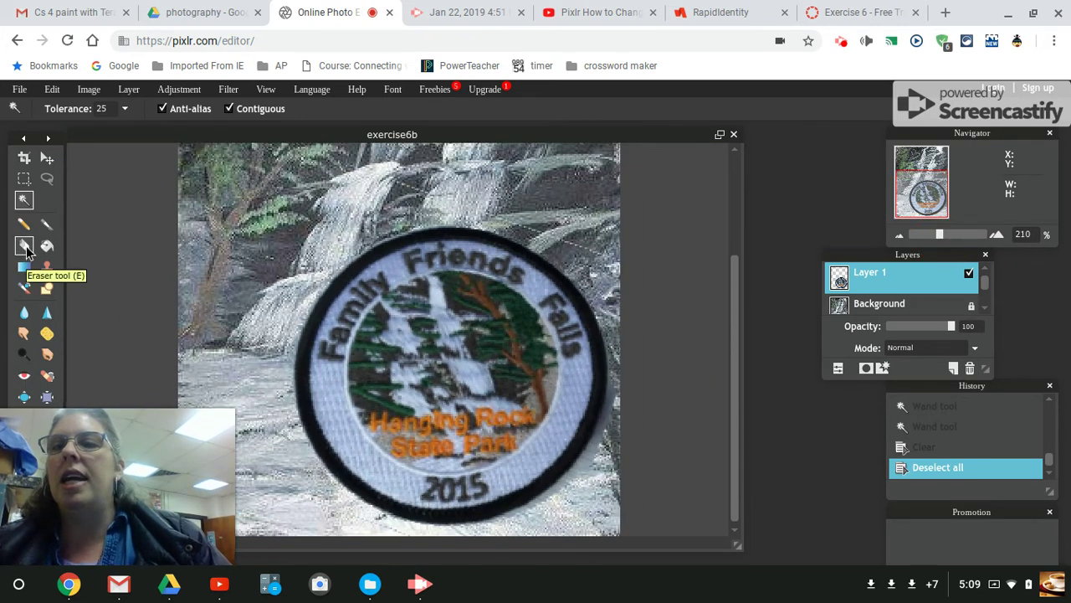
# Erase leftover white bits around the patch edge with the Eraser
pyautogui.click(24, 246)
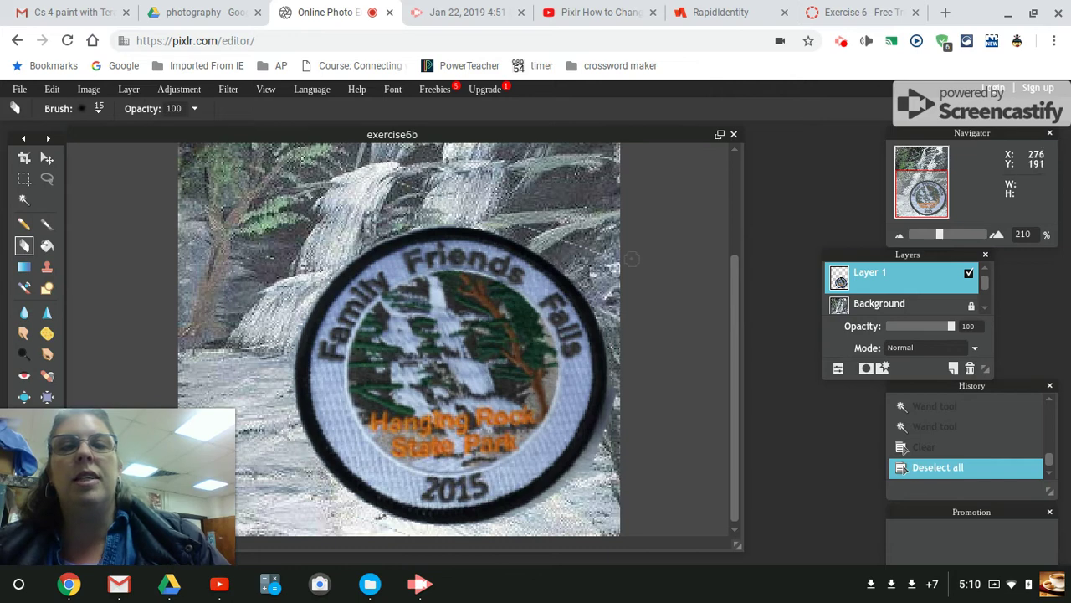
pyautogui.click(620, 259)
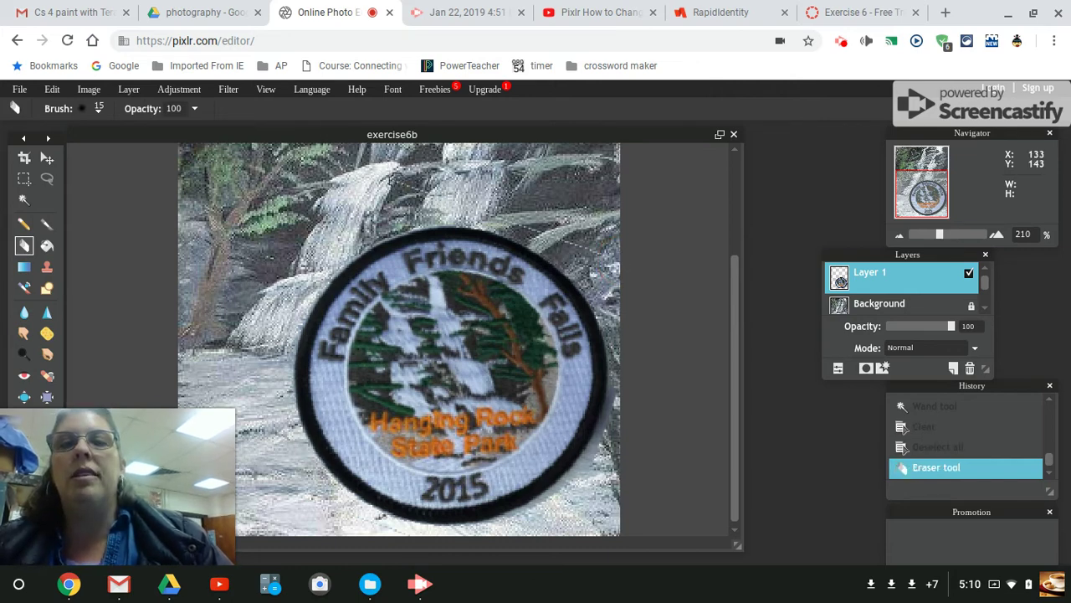
pyautogui.click(384, 168)
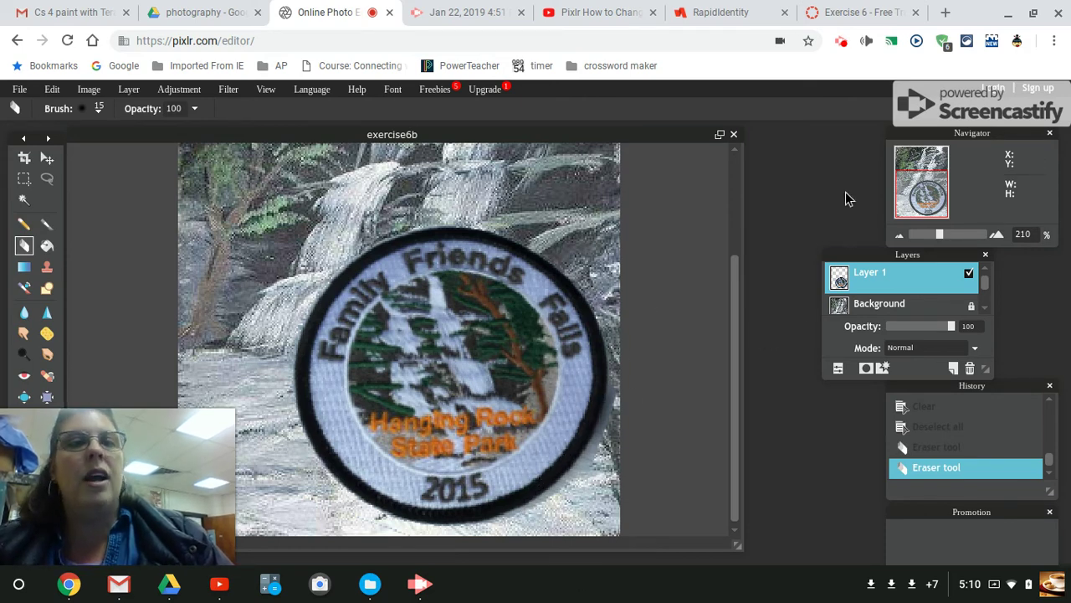
pyautogui.moveTo(940, 238); pyautogui.dragTo(951, 235)
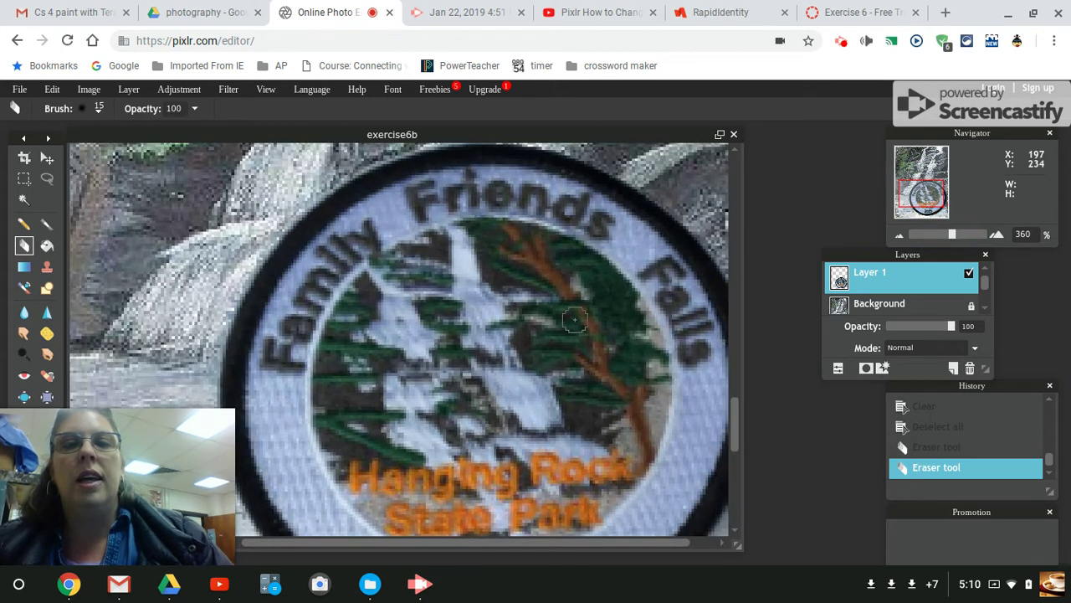
# Erase the leftover background along the patch's bottom rim, redoing one stroke
pyautogui.press('space')
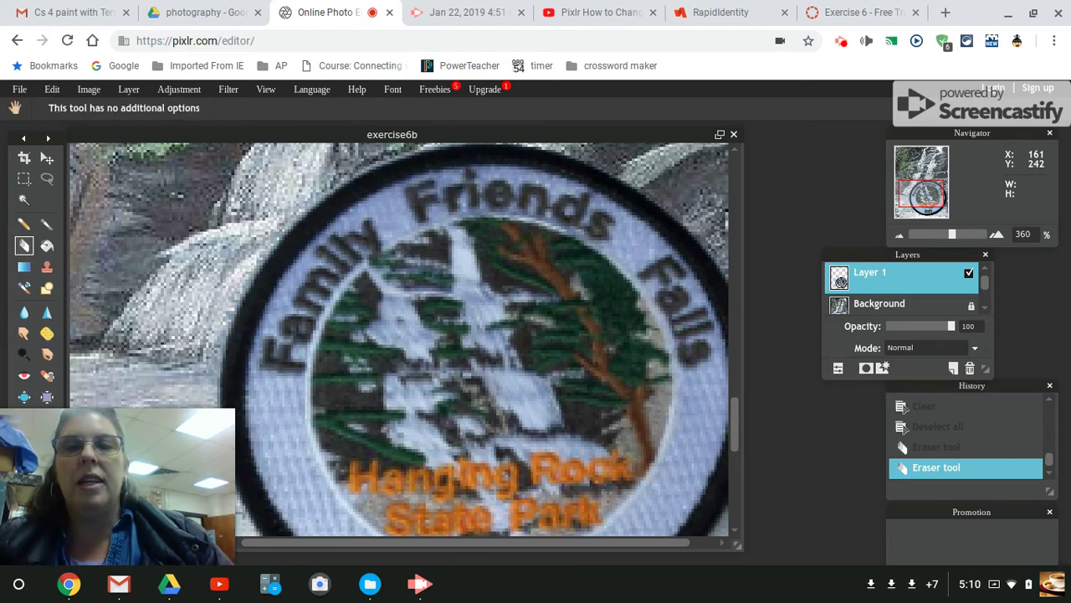
pyautogui.press('space')
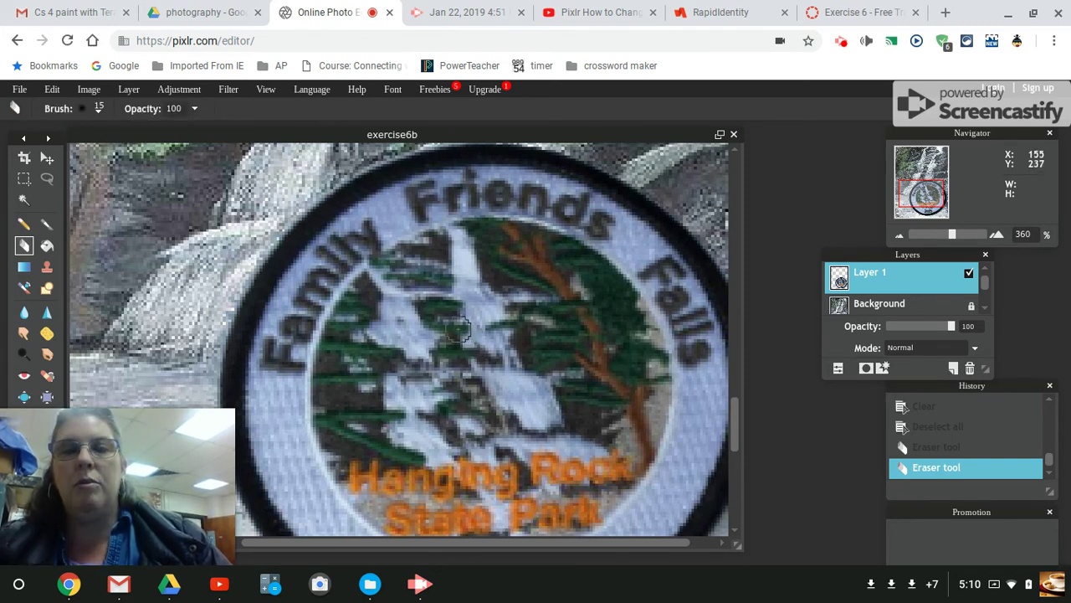
pyautogui.press('space')
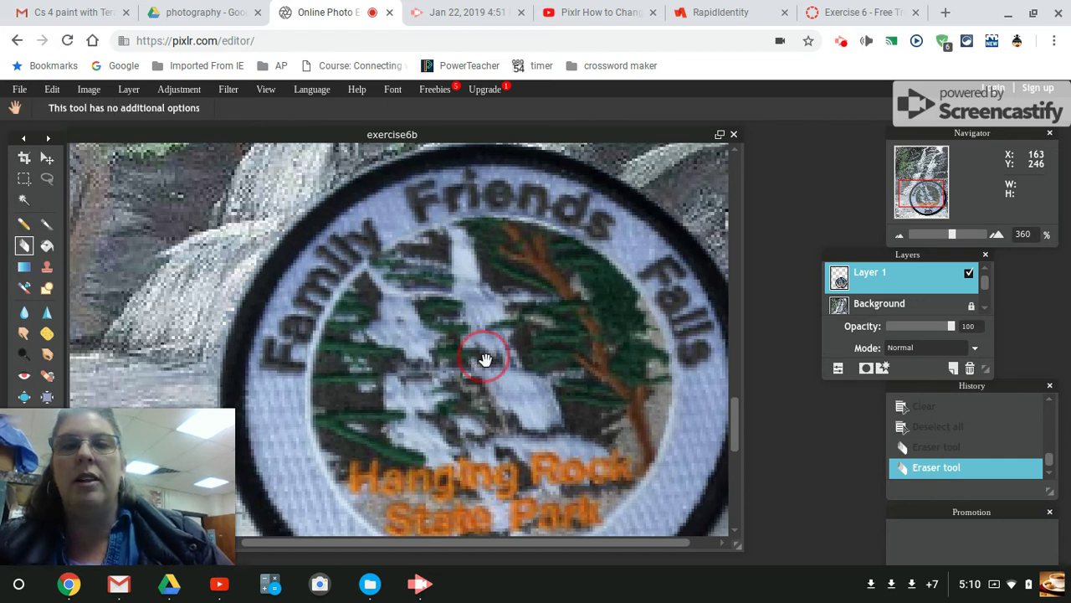
pyautogui.scroll(-3, 486, 359)
pyautogui.hscroll(1, 486, 359)
pyautogui.moveTo(485, 359)
pyautogui.mouseDown()
pyautogui.moveTo(218, 239)
pyautogui.moveTo(226, 244)
pyautogui.mouseUp()
pyautogui.press('space')
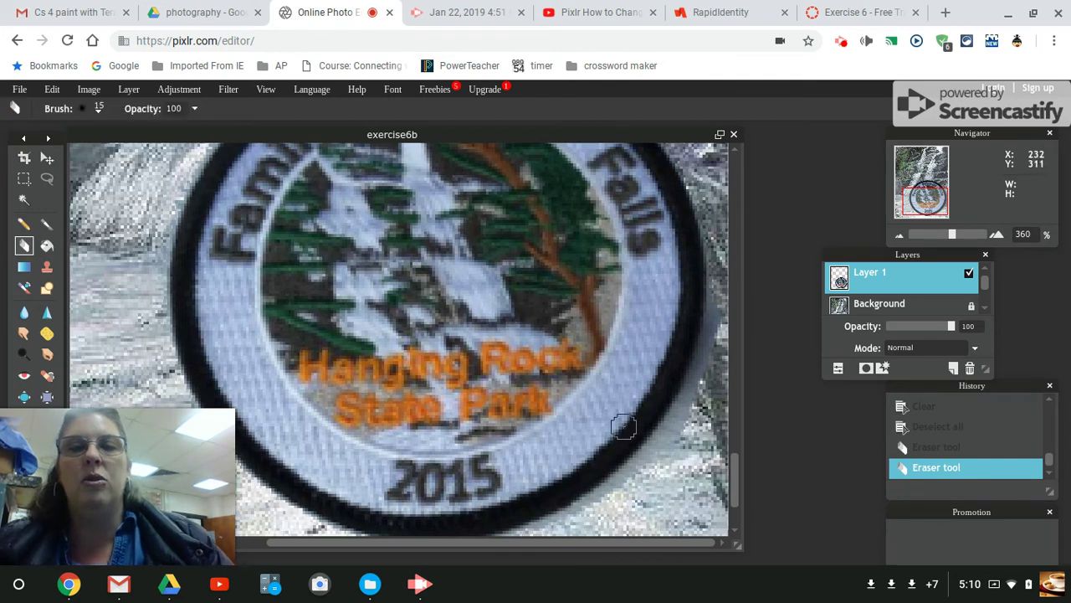
pyautogui.click(598, 502)
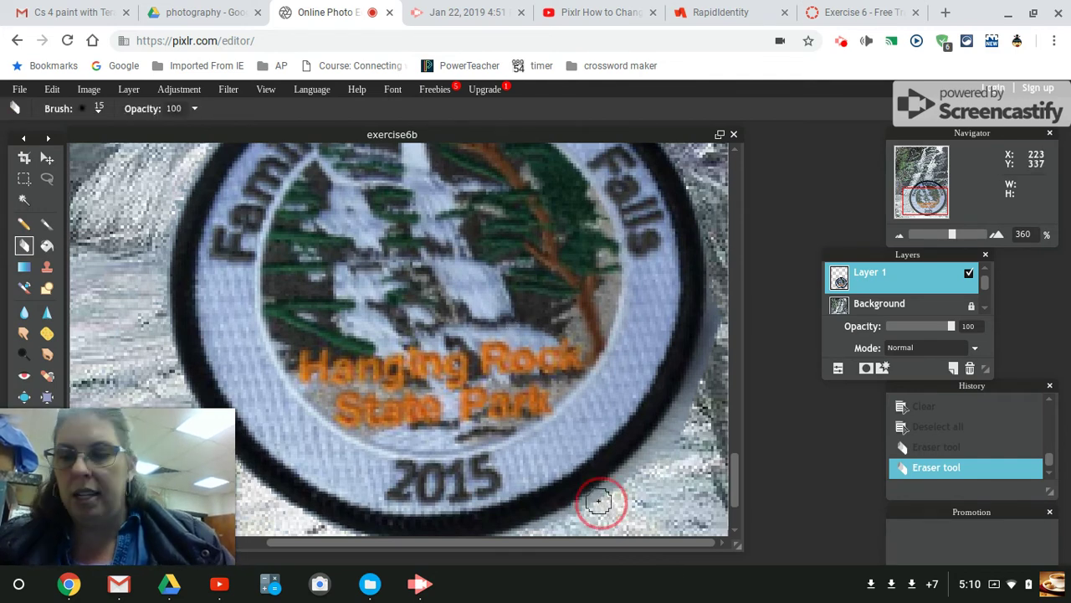
pyautogui.click(660, 446)
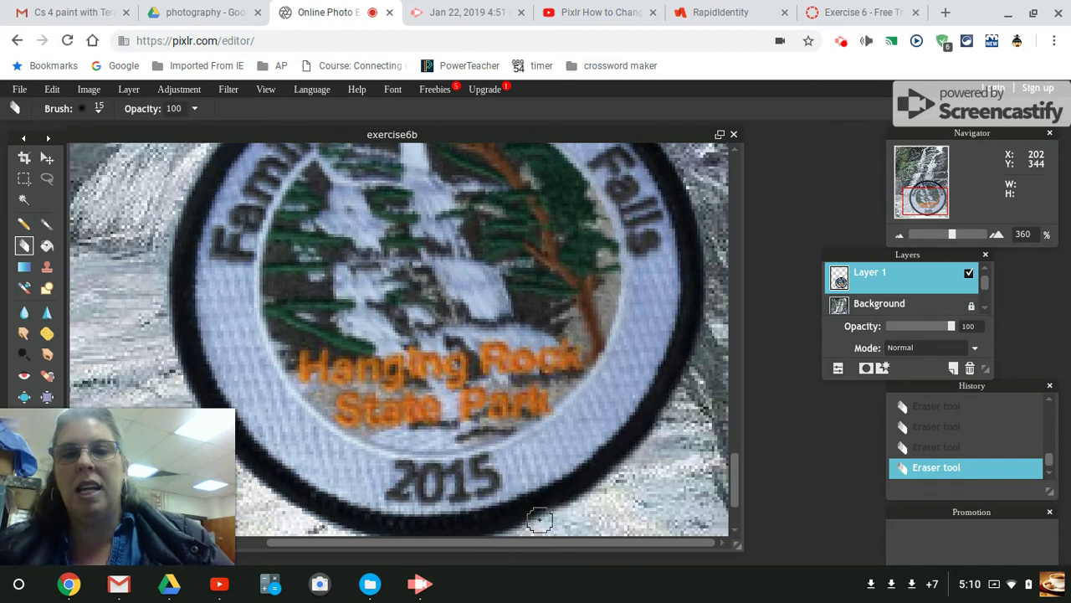
pyautogui.hotkey('ctrl', 'z')
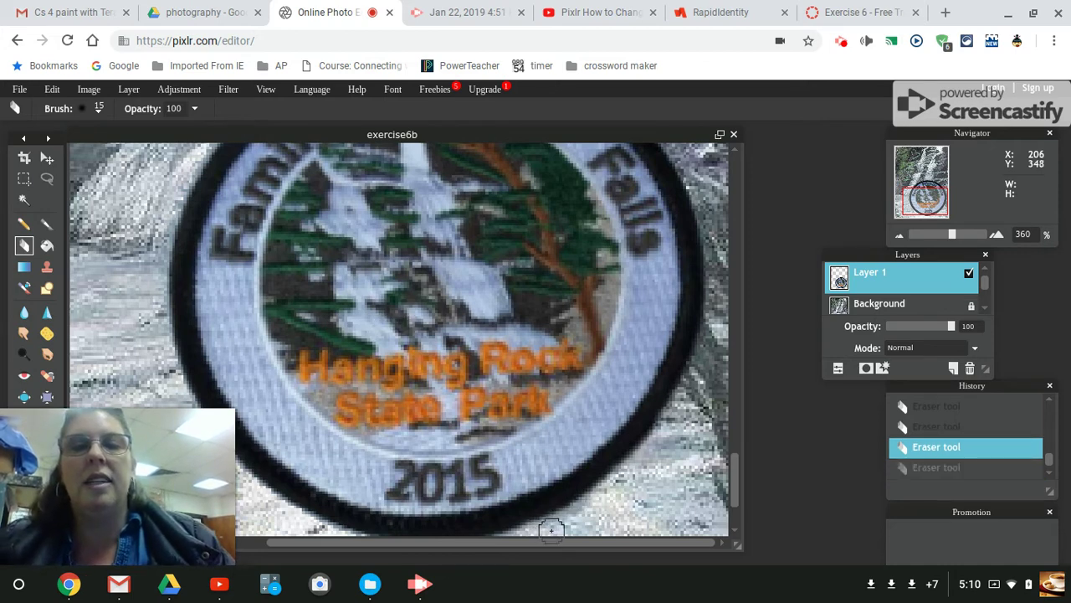
pyautogui.moveTo(551, 530); pyautogui.dragTo(594, 503)
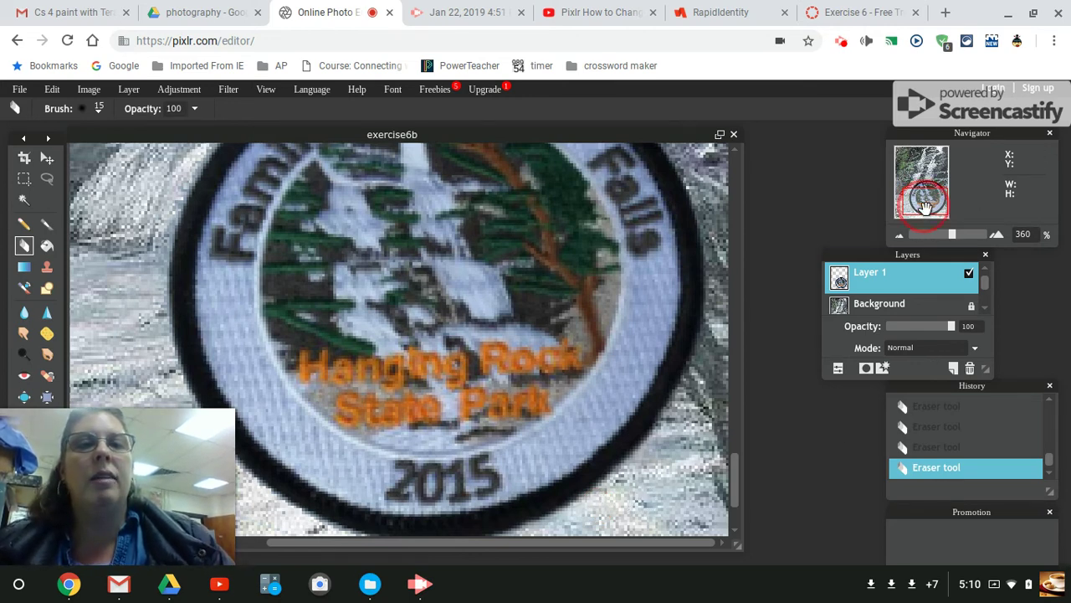
# Toggle Layer 1 to check the erasing and zoom out to the whole painting
pyautogui.moveTo(923, 200); pyautogui.dragTo(926, 205)
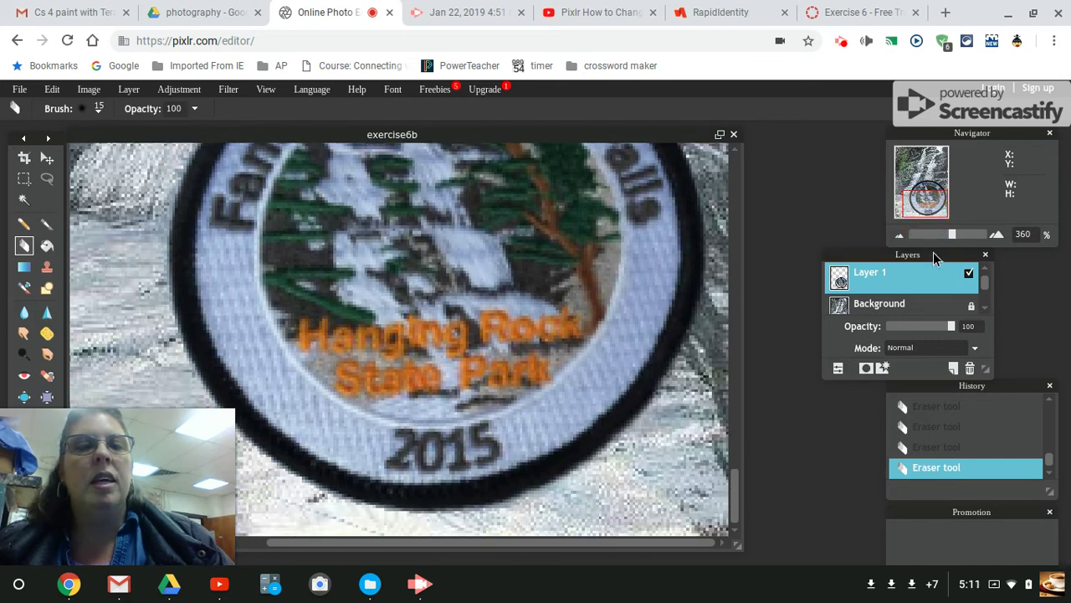
pyautogui.click(969, 274)
pyautogui.click(970, 274)
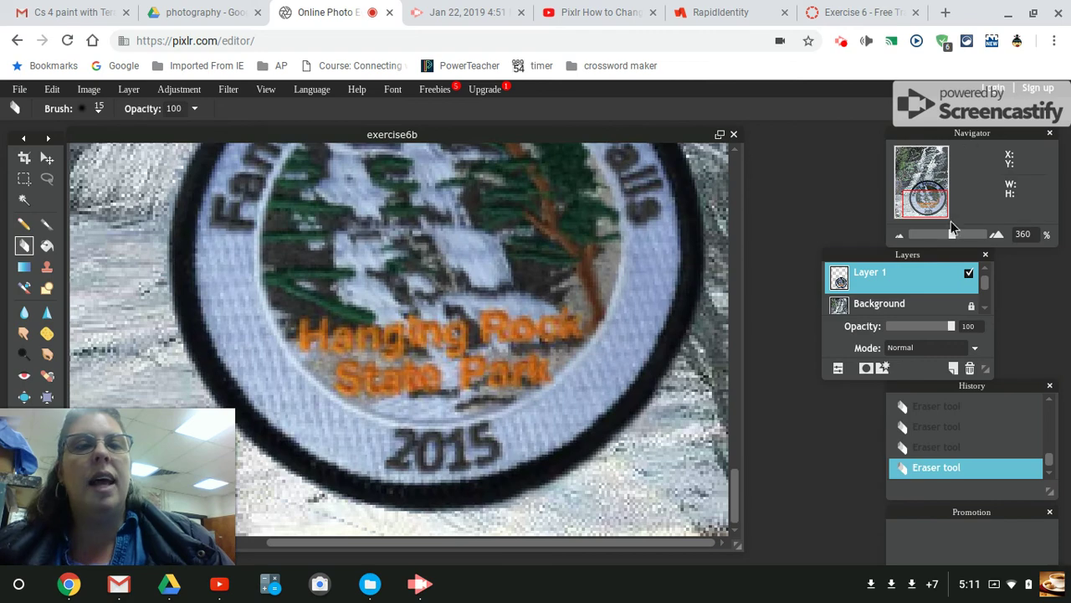
pyautogui.click(951, 237)
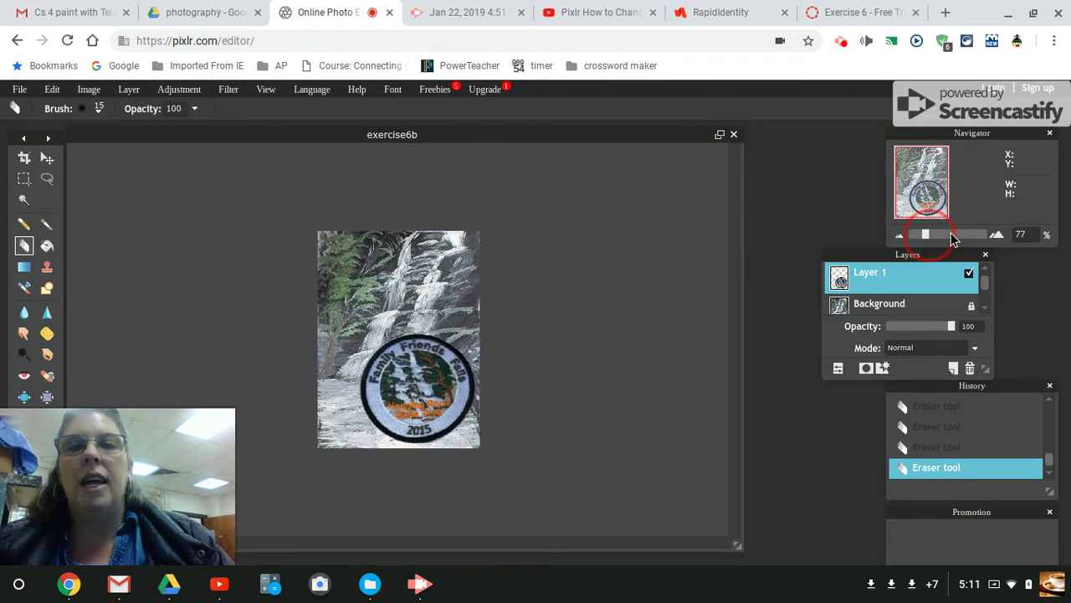
pyautogui.moveTo(926, 236)
pyautogui.mouseDown()
pyautogui.moveTo(946, 235)
pyautogui.moveTo(929, 240)
pyautogui.mouseUp()
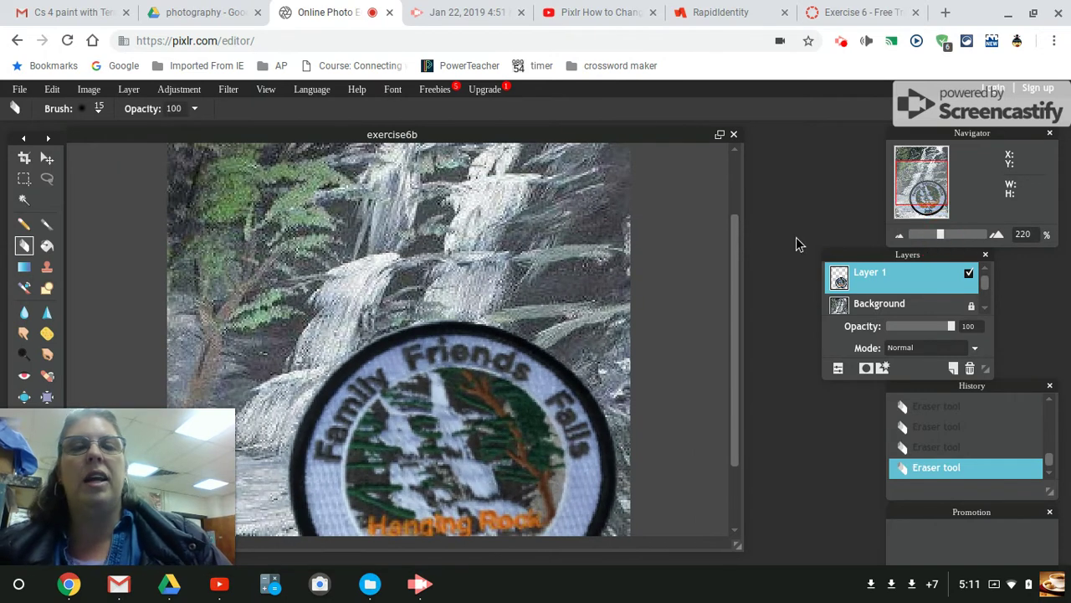
pyautogui.click(735, 315)
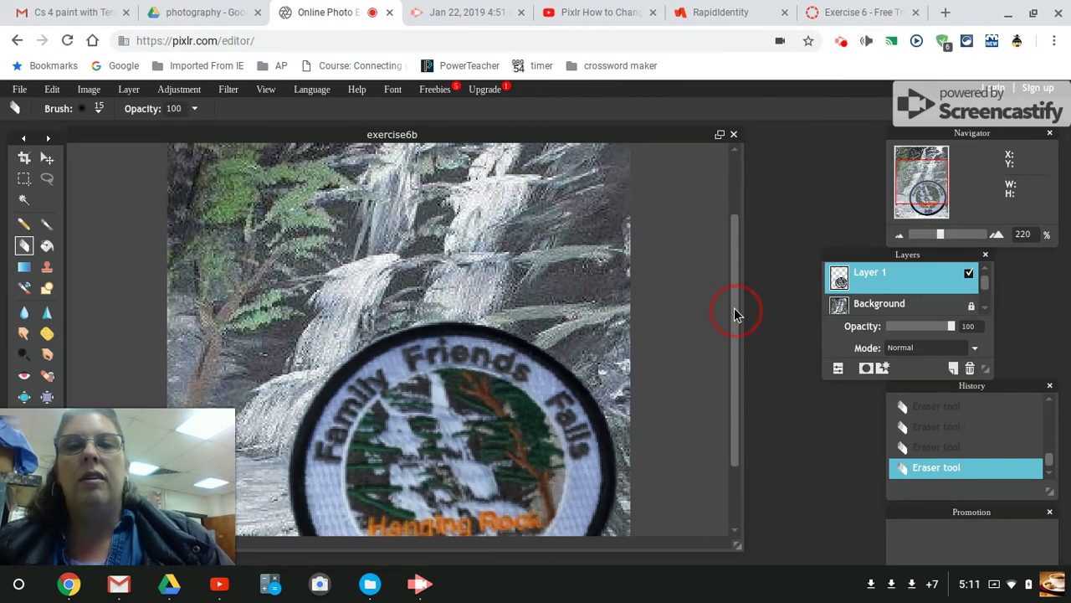
pyautogui.moveTo(735, 315); pyautogui.dragTo(725, 368)
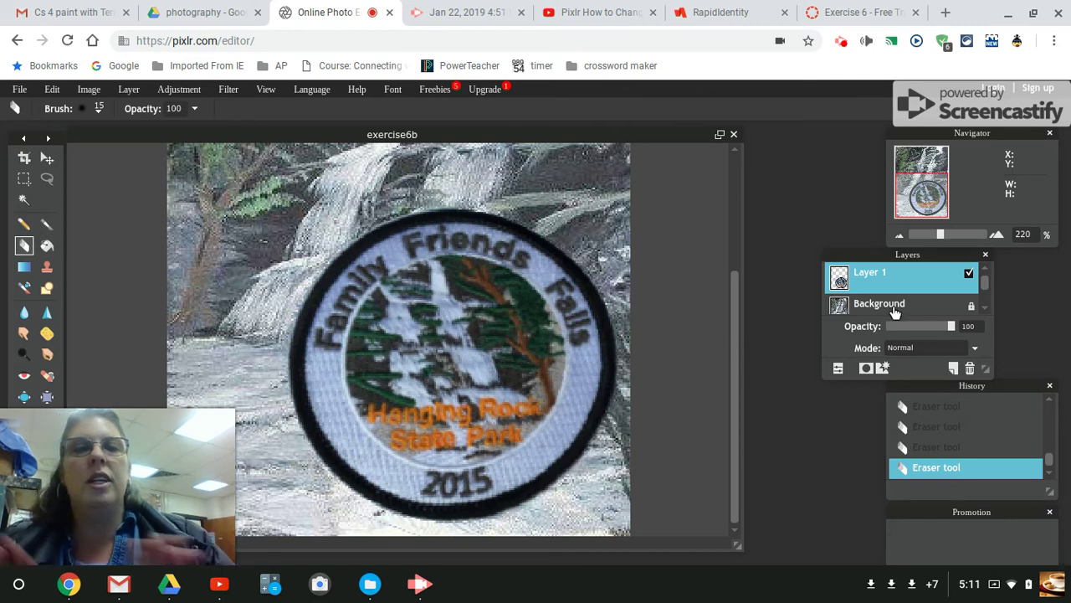
pyautogui.click(943, 239)
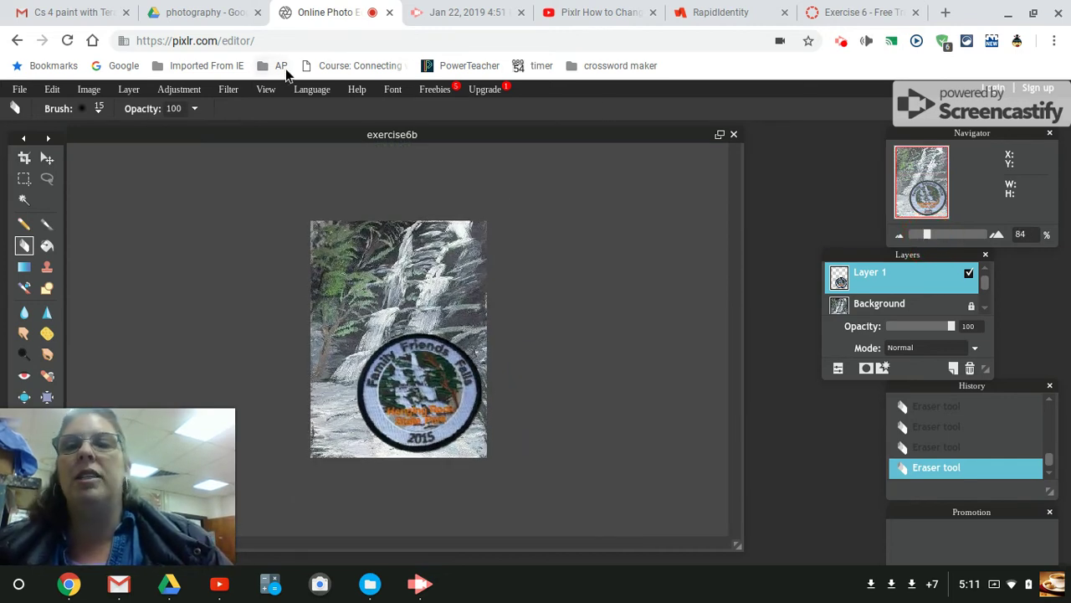
# Shrink the badge patch with Free transform and drag it into the lower-right corner
pyautogui.click(55, 92)
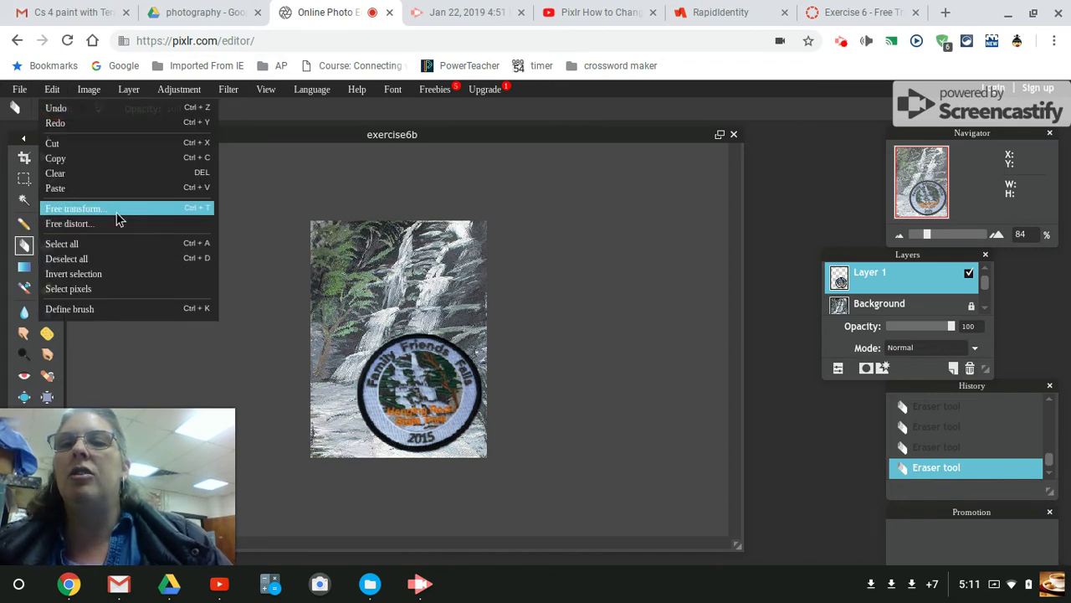
pyautogui.click(116, 221)
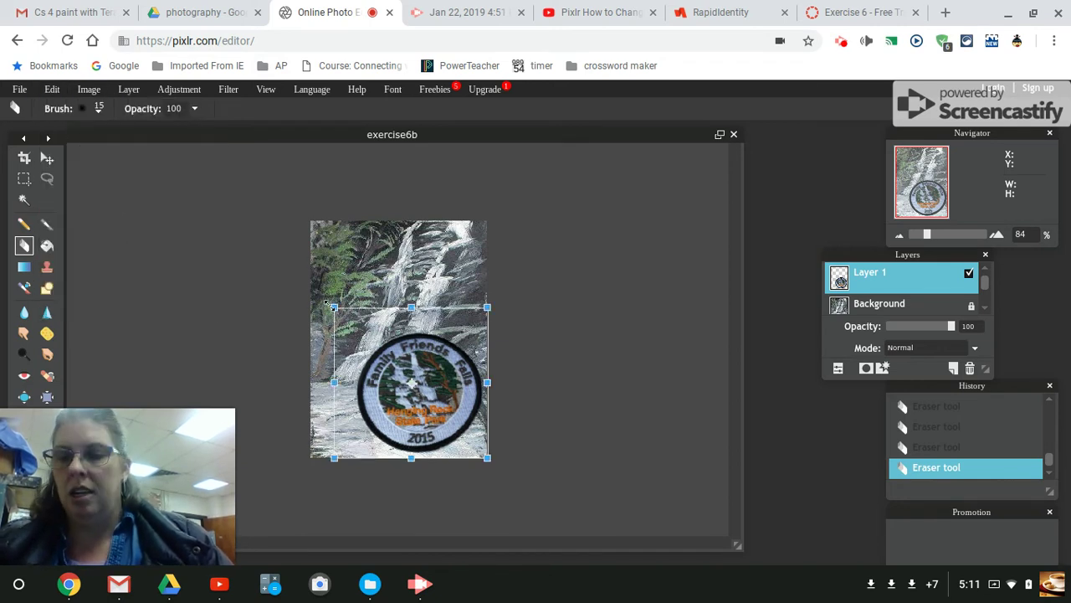
pyautogui.moveTo(326, 302); pyautogui.dragTo(355, 325)
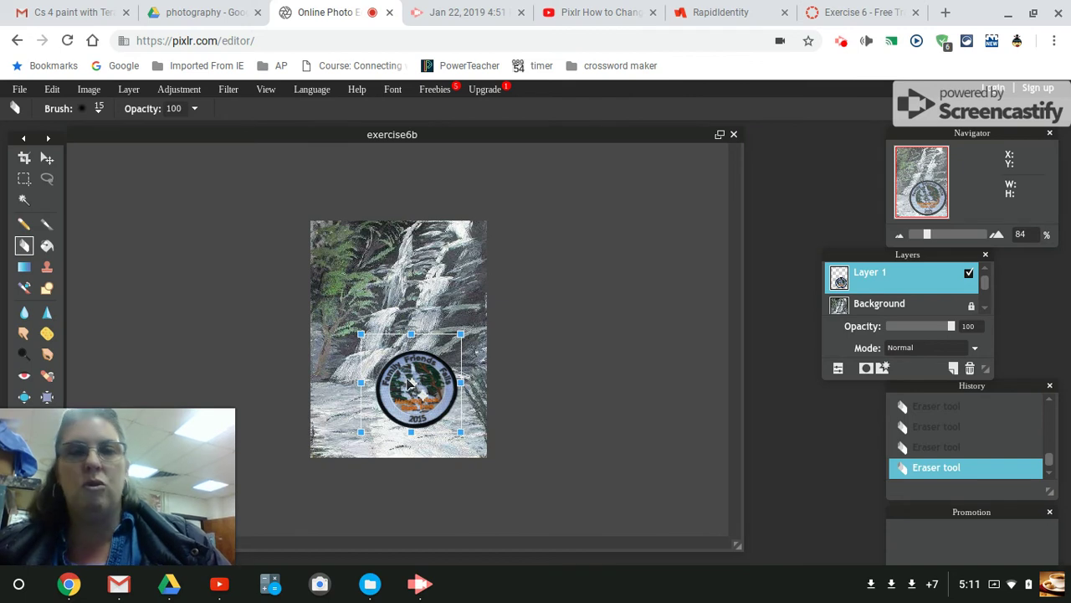
pyautogui.press('Return')
pyautogui.click(46, 164)
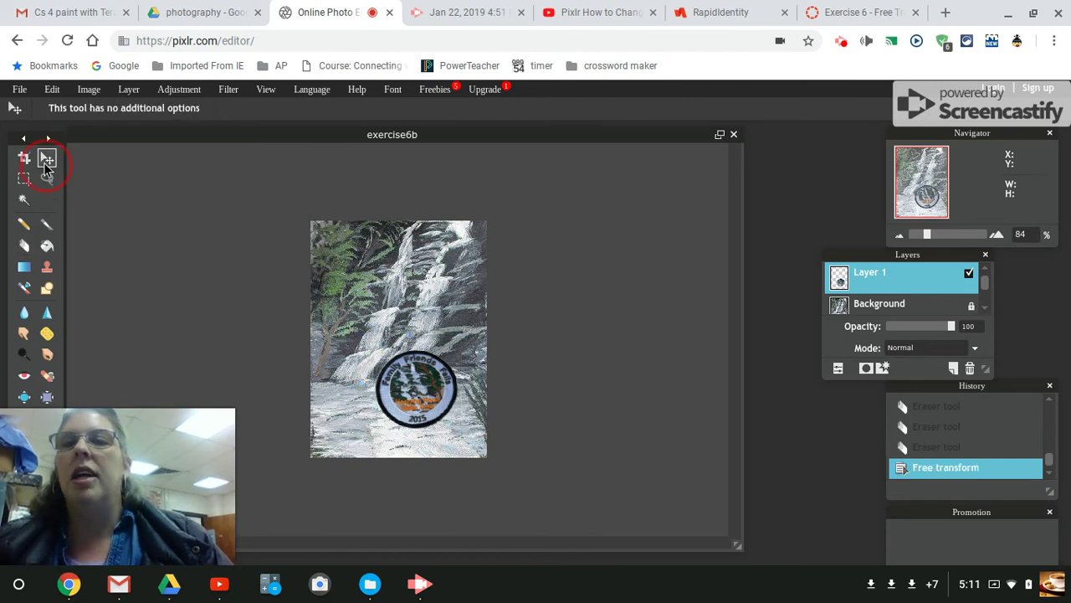
pyautogui.moveTo(427, 391); pyautogui.dragTo(444, 413)
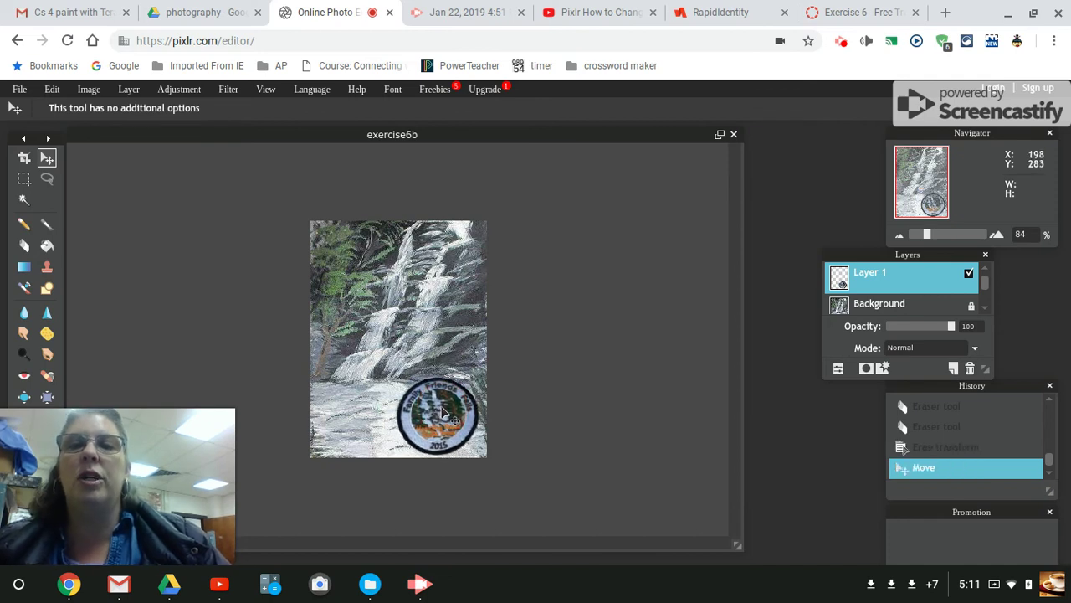
# Save the image as JPEG exercise6-done at quality 100
pyautogui.click(19, 90)
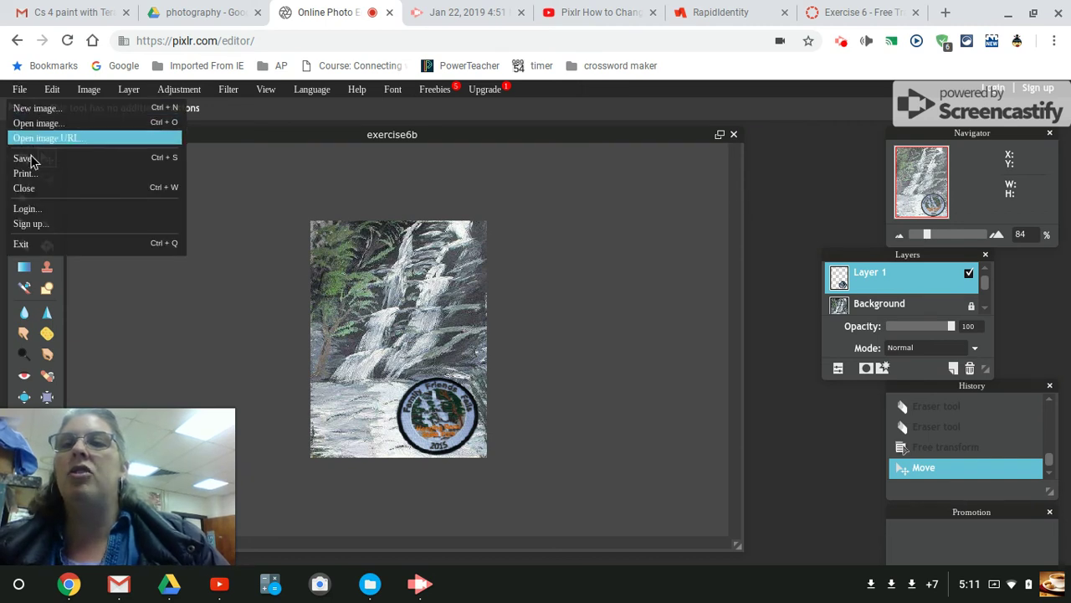
pyautogui.click(25, 158)
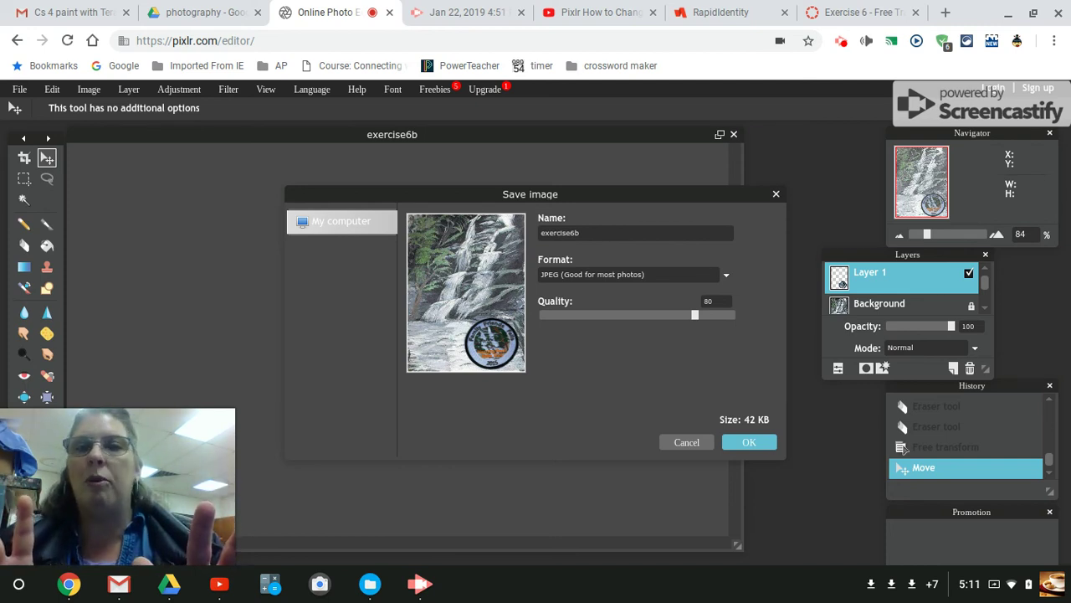
pyautogui.click(726, 277)
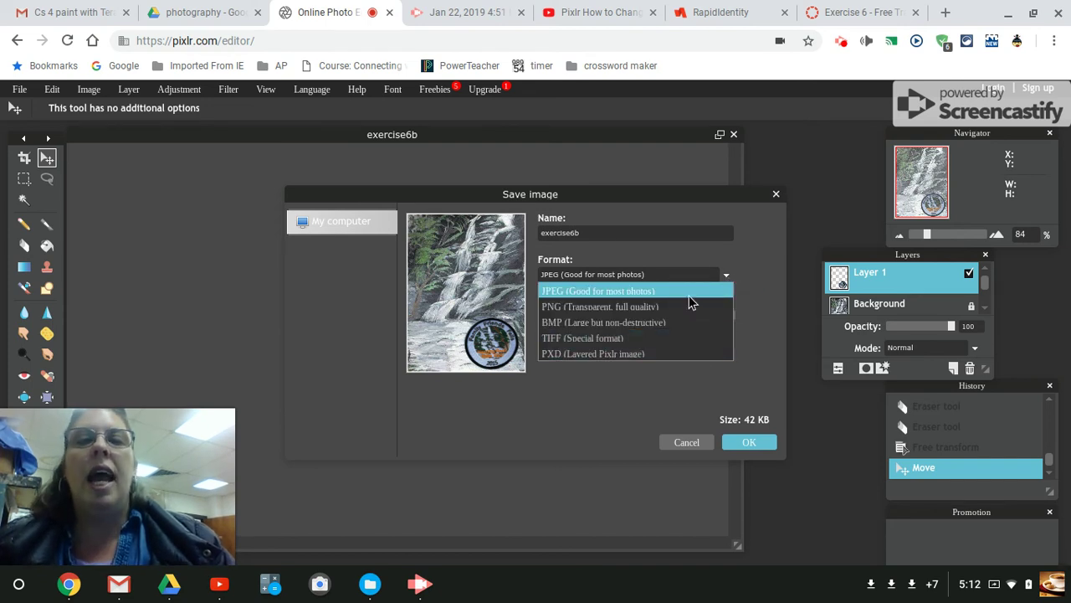
pyautogui.click(714, 293)
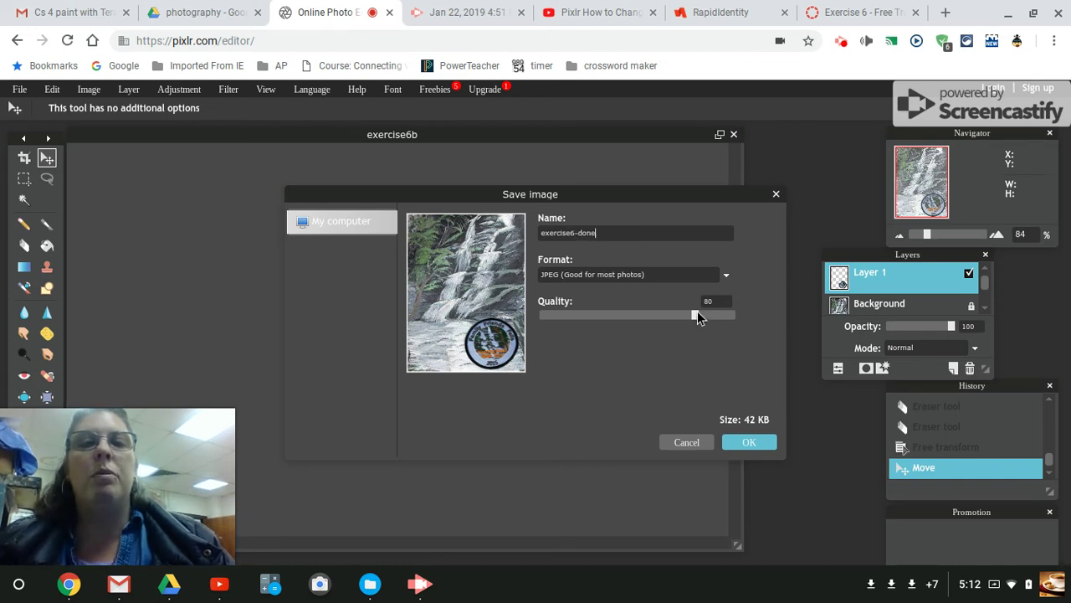
pyautogui.moveTo(695, 314); pyautogui.dragTo(716, 315)
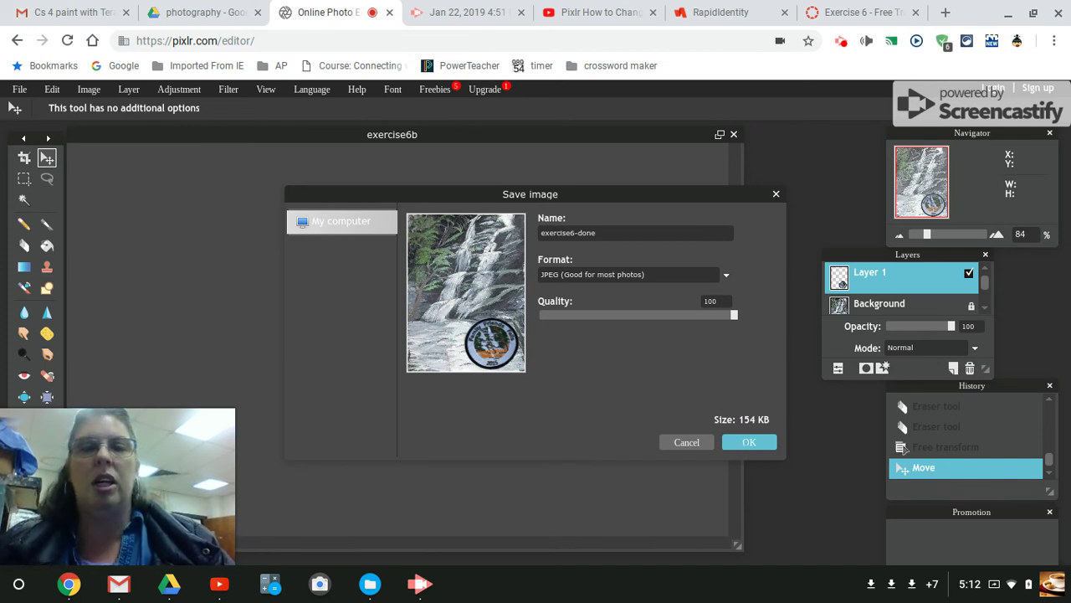
pyautogui.click(740, 442)
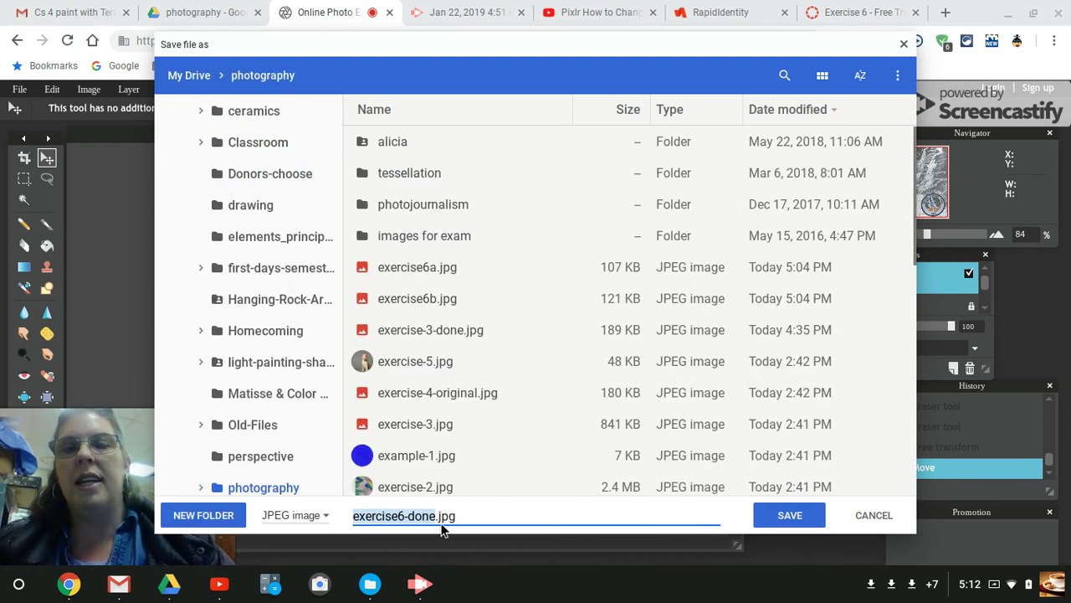
# Save exercise6-done.jpg into the My Drive photography folder
pyautogui.click(778, 515)
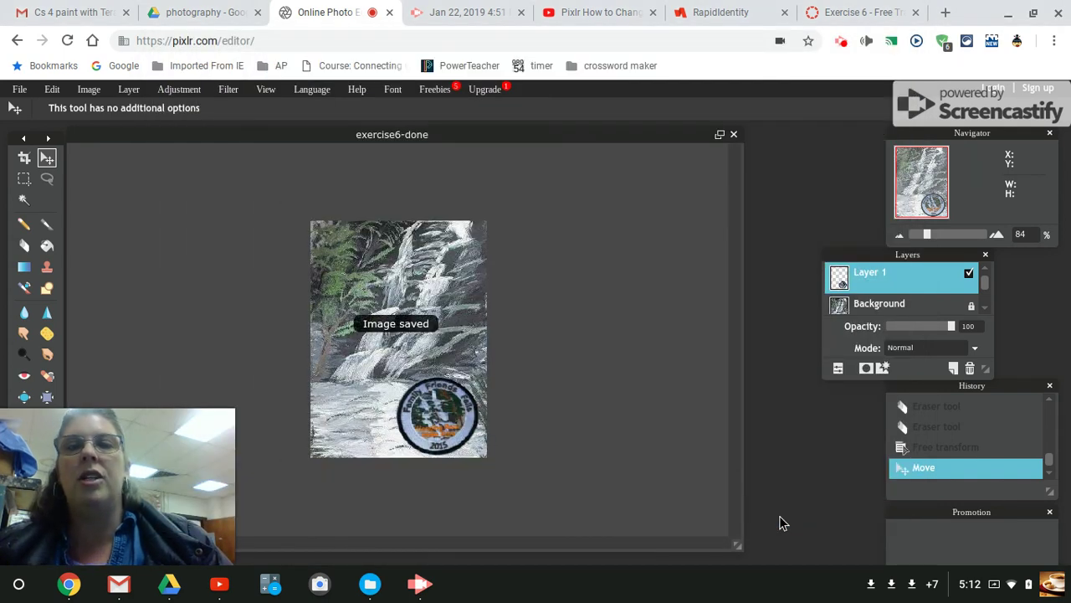